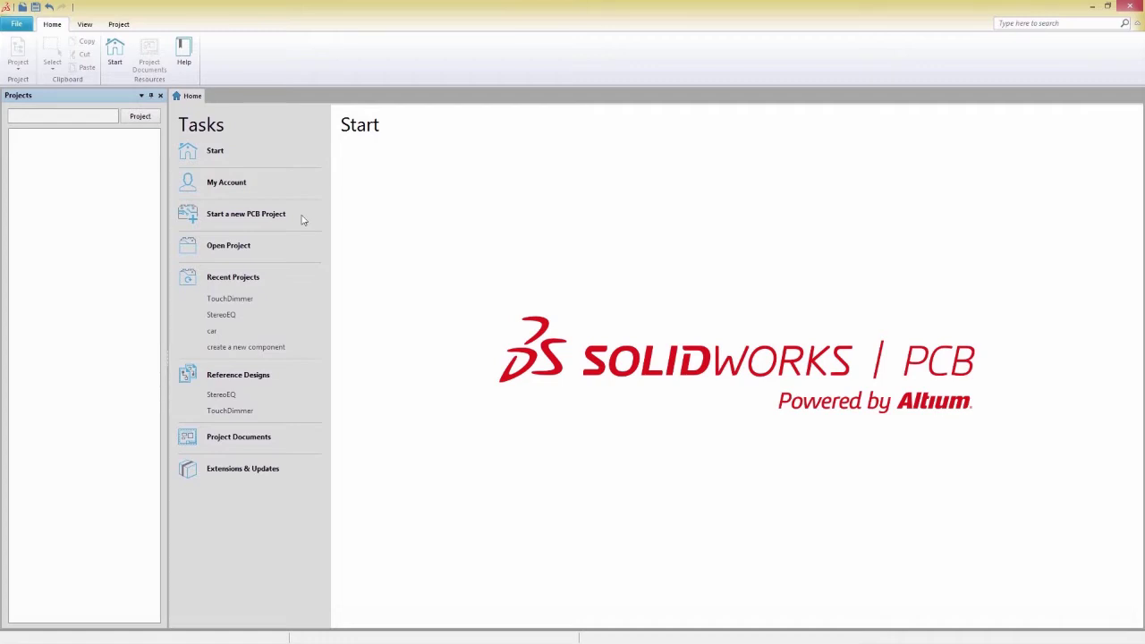
# - Create a new schematic library document
pyautogui.click(18, 25)
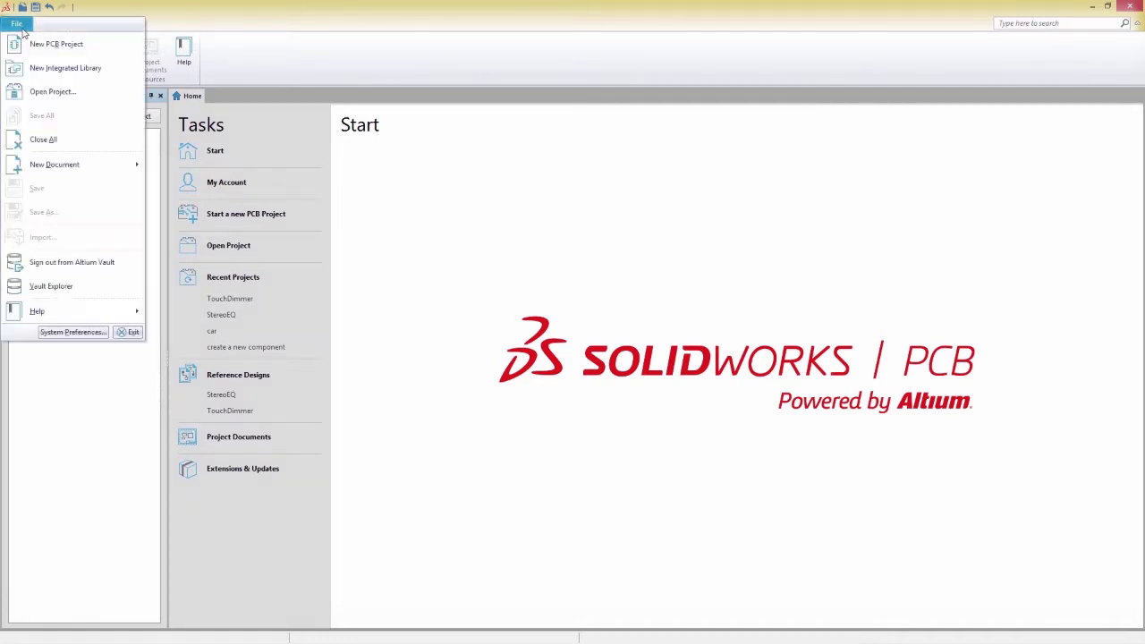
pyautogui.moveTo(79, 170)
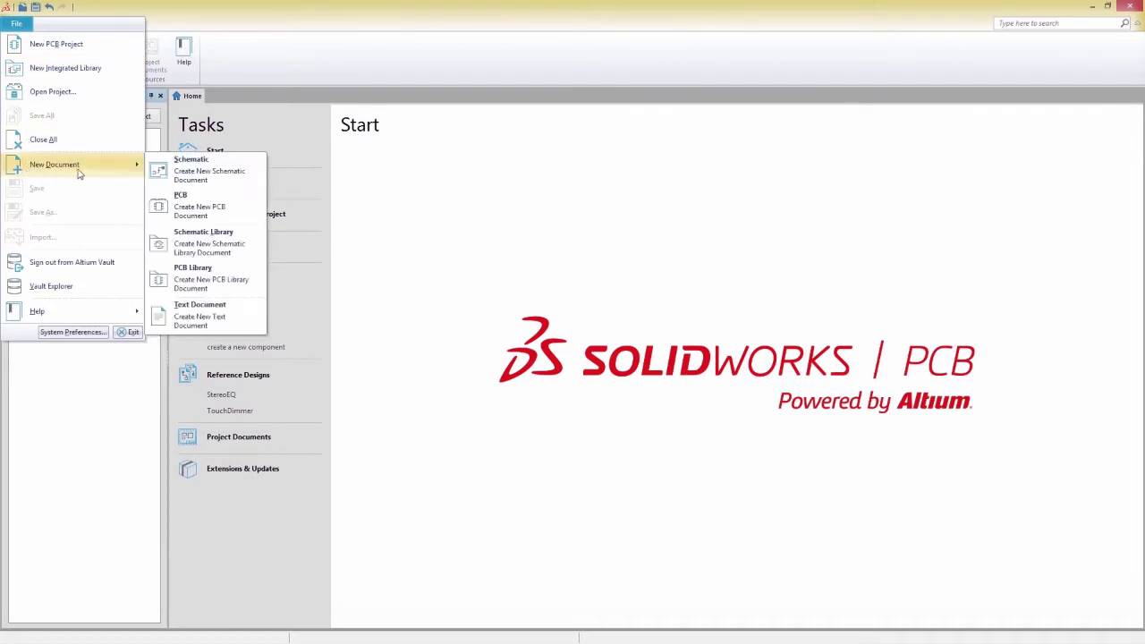
pyautogui.click(205, 240)
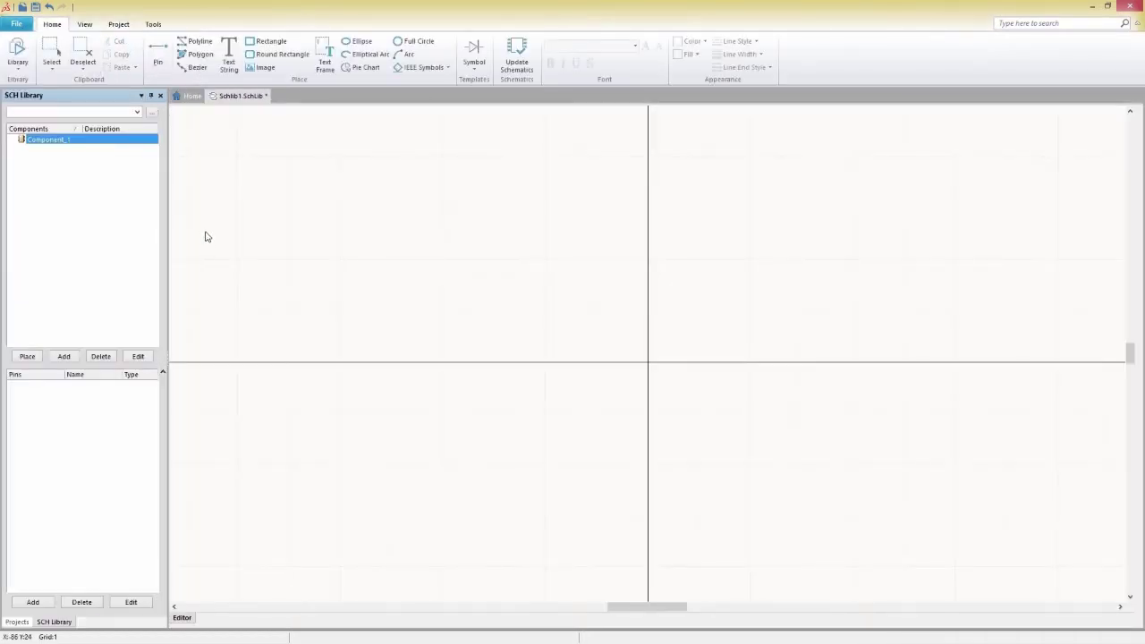
# - Start a polyline at the sheet origin with a short left lead and first zigzag vertex
pyautogui.click(196, 42)
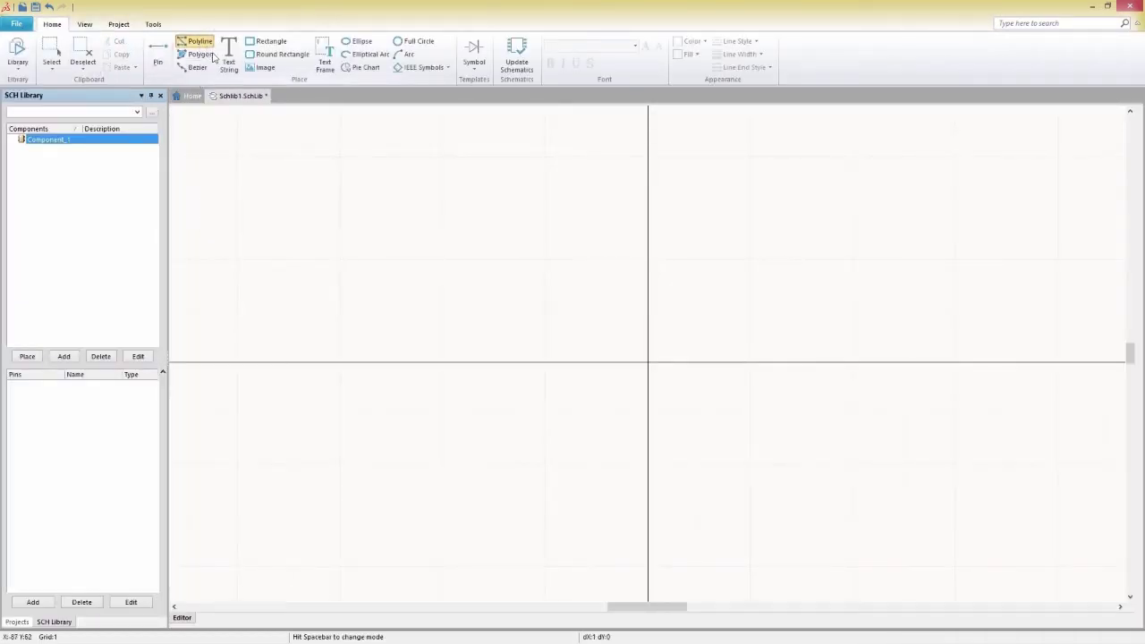
pyautogui.press('End')
pyautogui.press('Left')
pyautogui.click(524, 364)
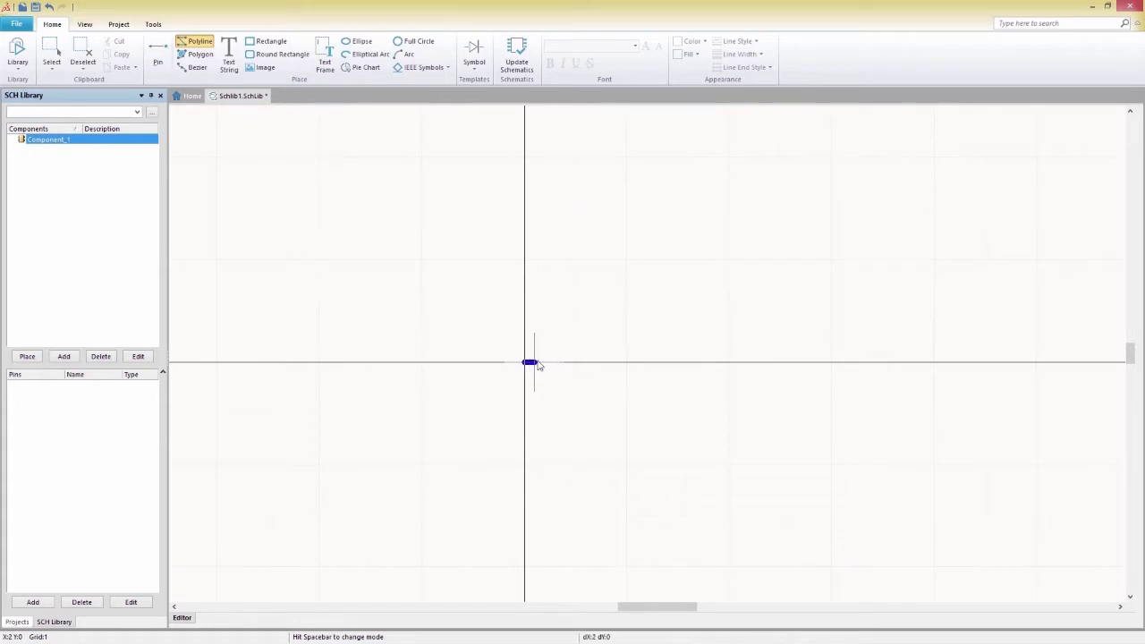
pyautogui.click(544, 362)
pyautogui.click(544, 350)
# - Complete the zigzag peaks and short right lead to finish the resistor outline
pyautogui.click(555, 383)
pyautogui.click(564, 350)
pyautogui.click(575, 383)
pyautogui.click(586, 350)
pyautogui.click(597, 383)
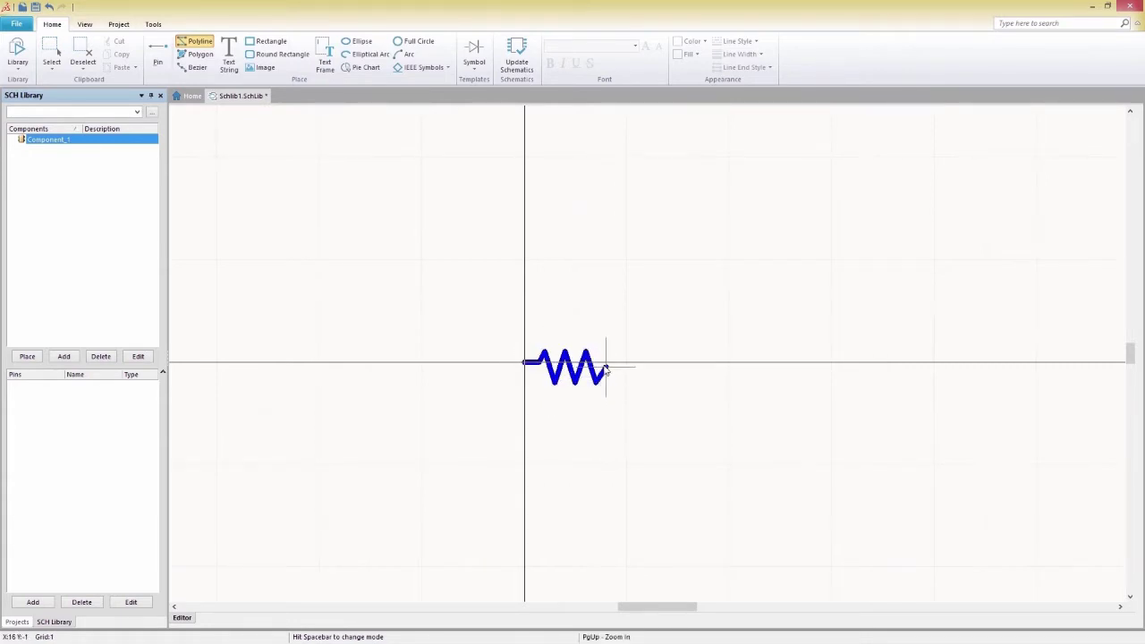
pyautogui.click(605, 363)
pyautogui.click(617, 362)
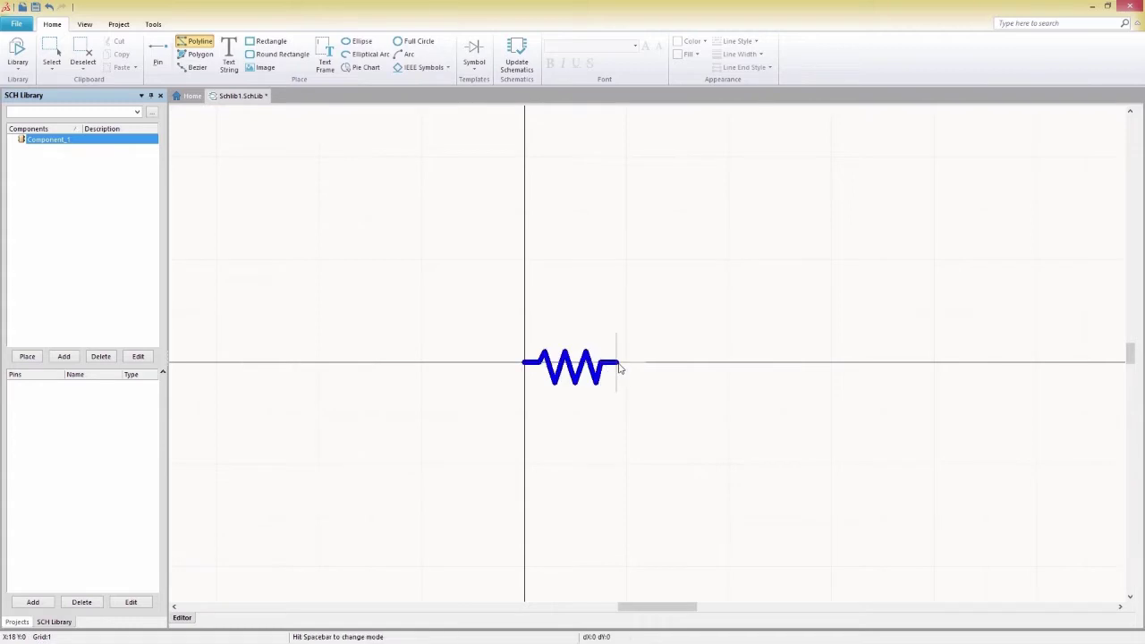
pyautogui.rightClick(620, 368)
pyautogui.click(157, 55)
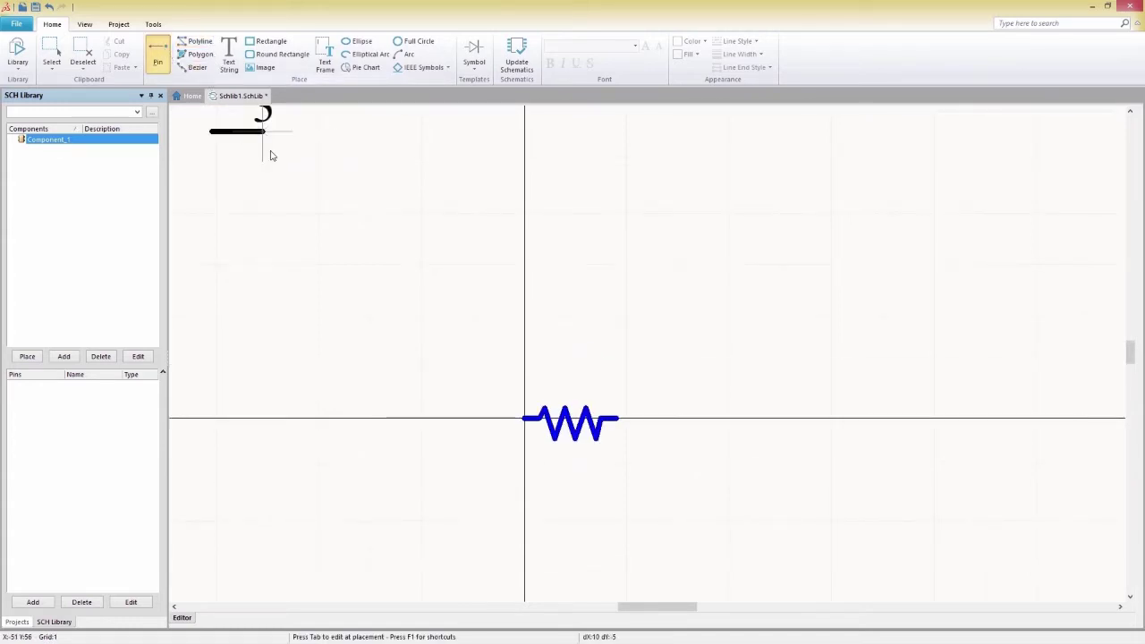
# - Place pin 1 at the zigzag's left end and a rotated pin 2 at its right end
pyautogui.press('Tab')
pyautogui.write('1')
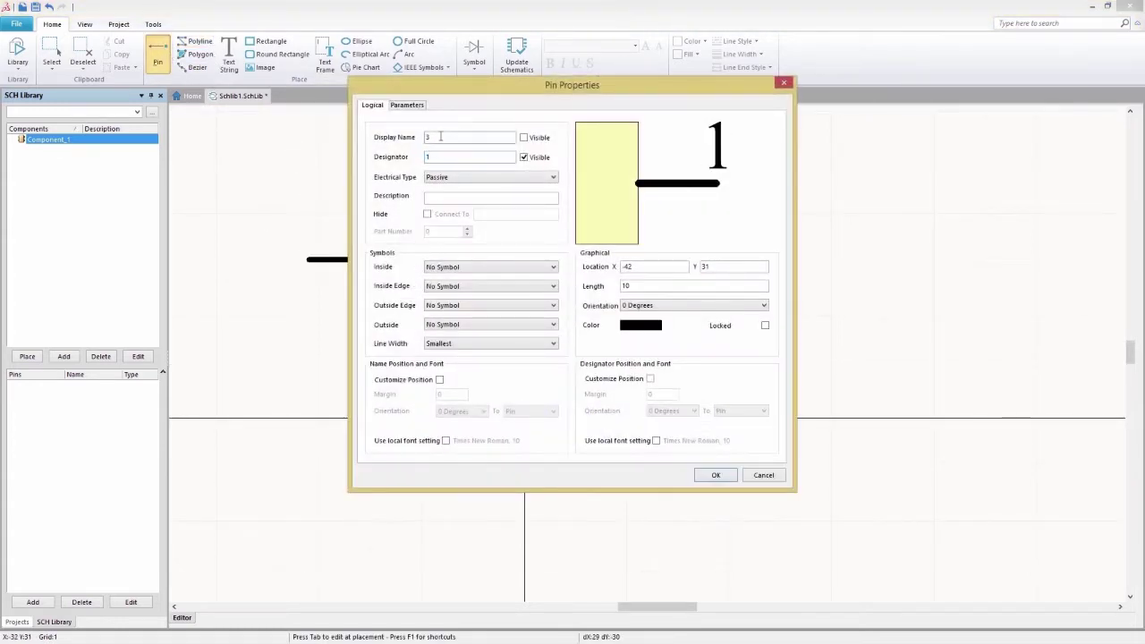
pyautogui.click(716, 475)
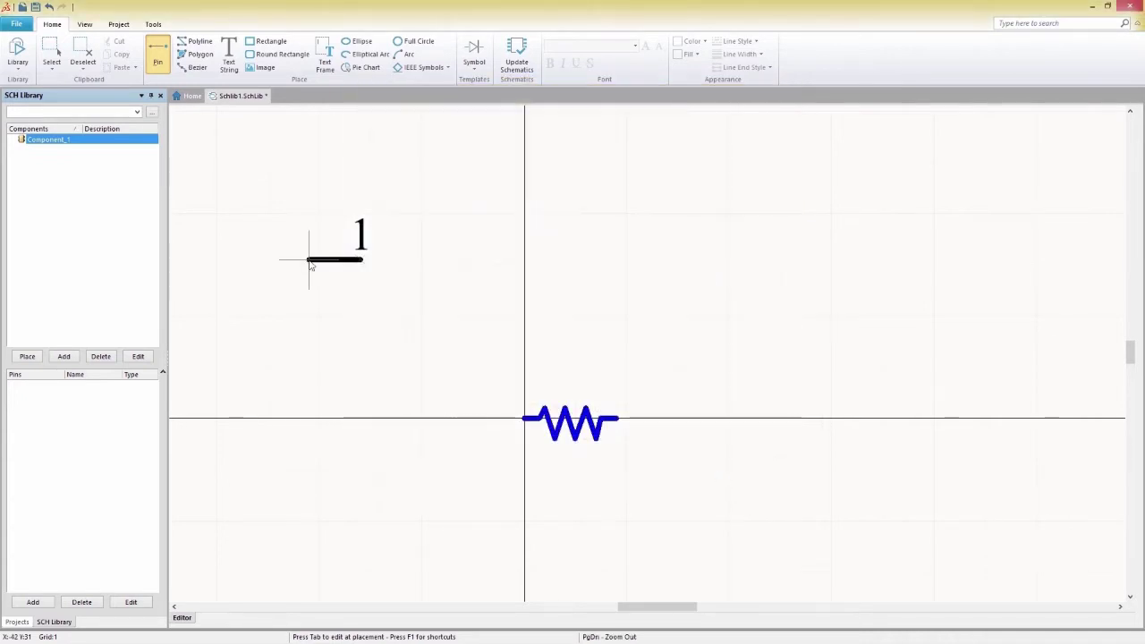
pyautogui.click(528, 418)
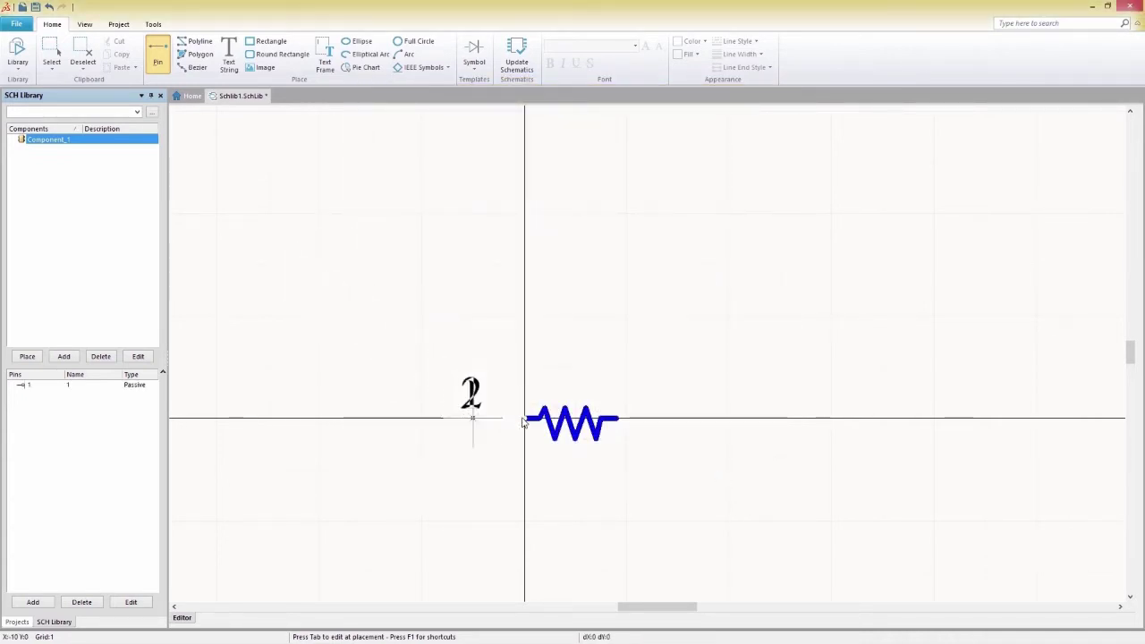
pyautogui.press('space')
pyautogui.press('space')
pyautogui.click(668, 421)
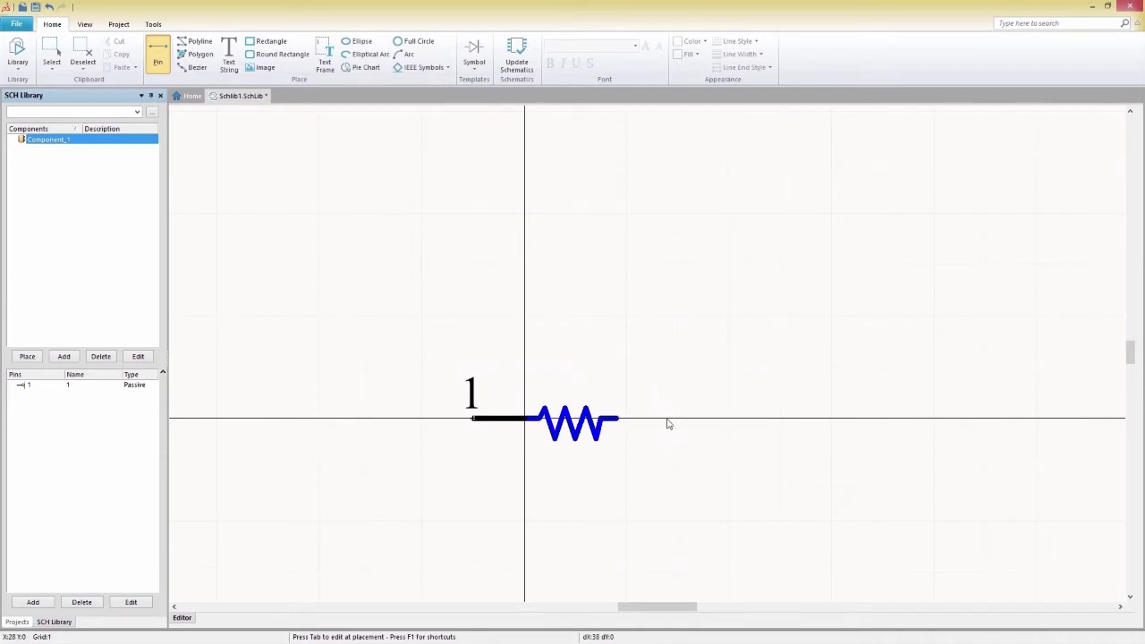
pyautogui.press('Escape')
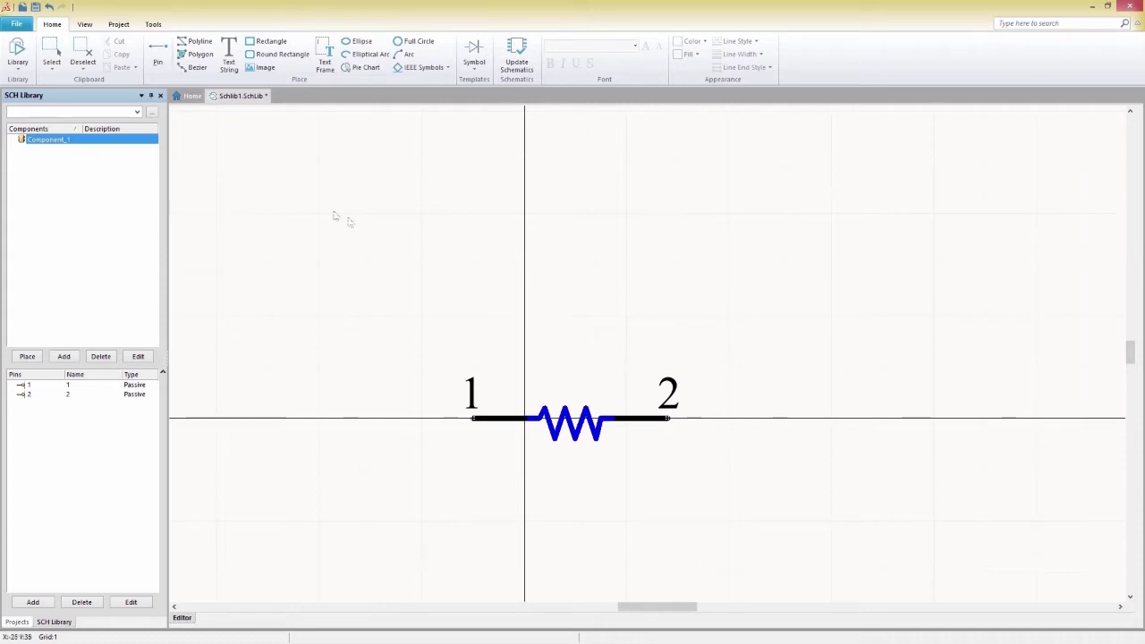
# - Add a component parameter named Value set to 1.5M, and move its label under the body
pyautogui.click(18, 64)
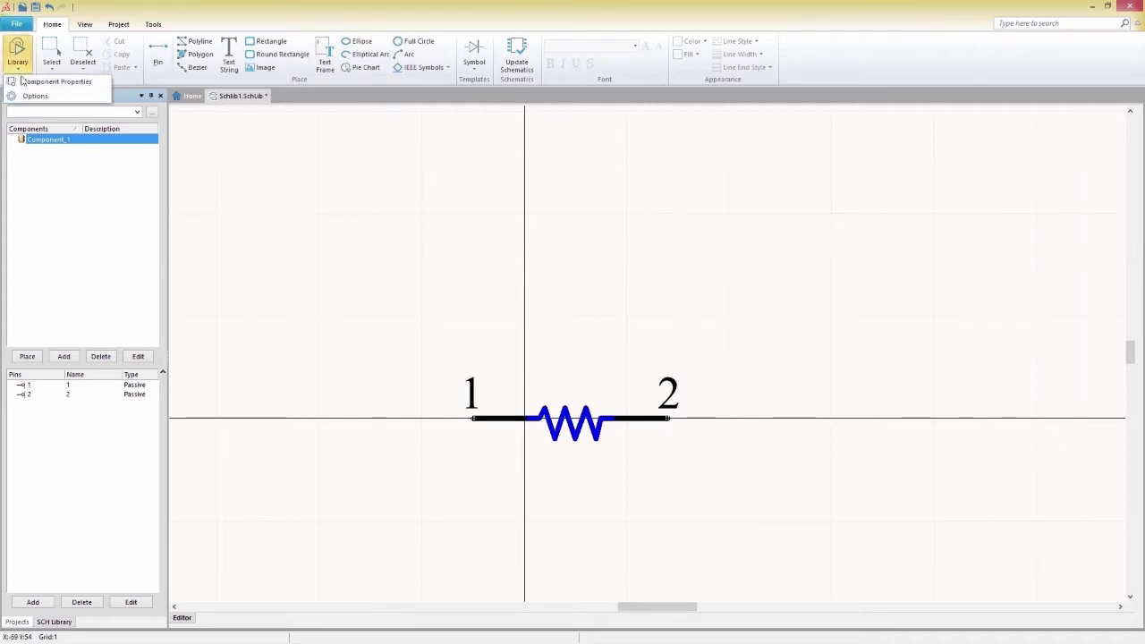
pyautogui.click(24, 83)
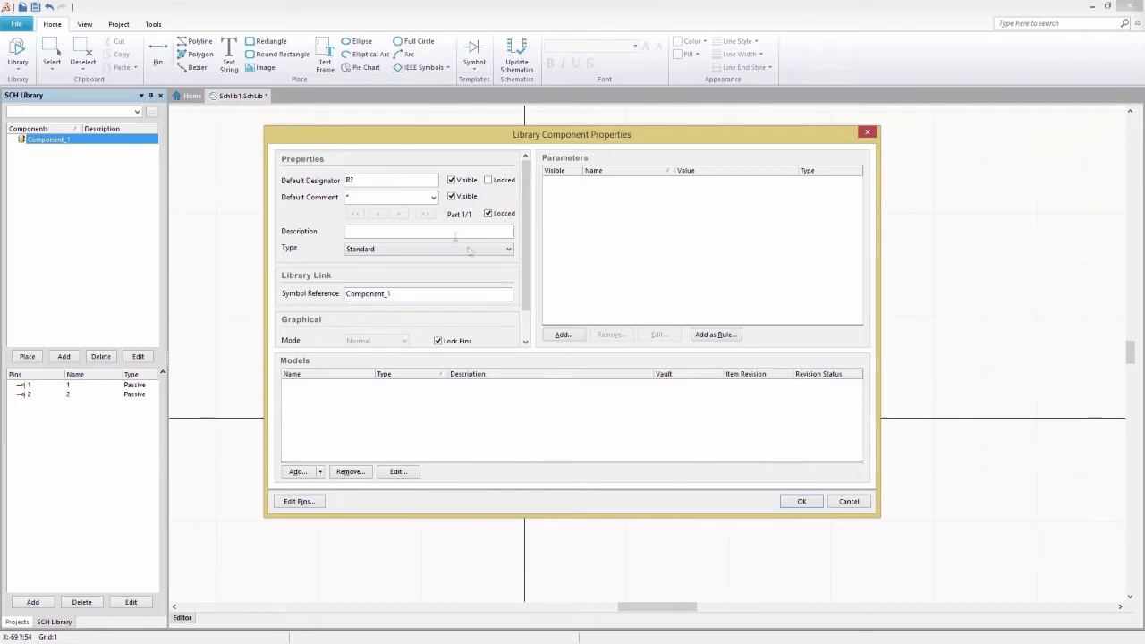
pyautogui.click(563, 335)
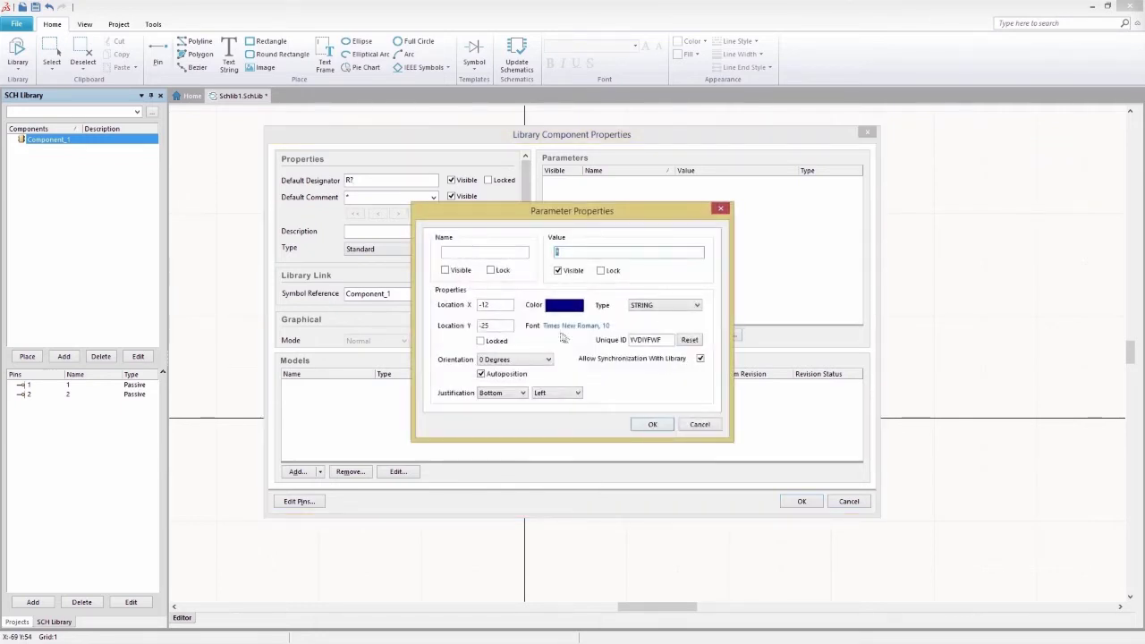
pyautogui.click(511, 251)
pyautogui.write('Value')
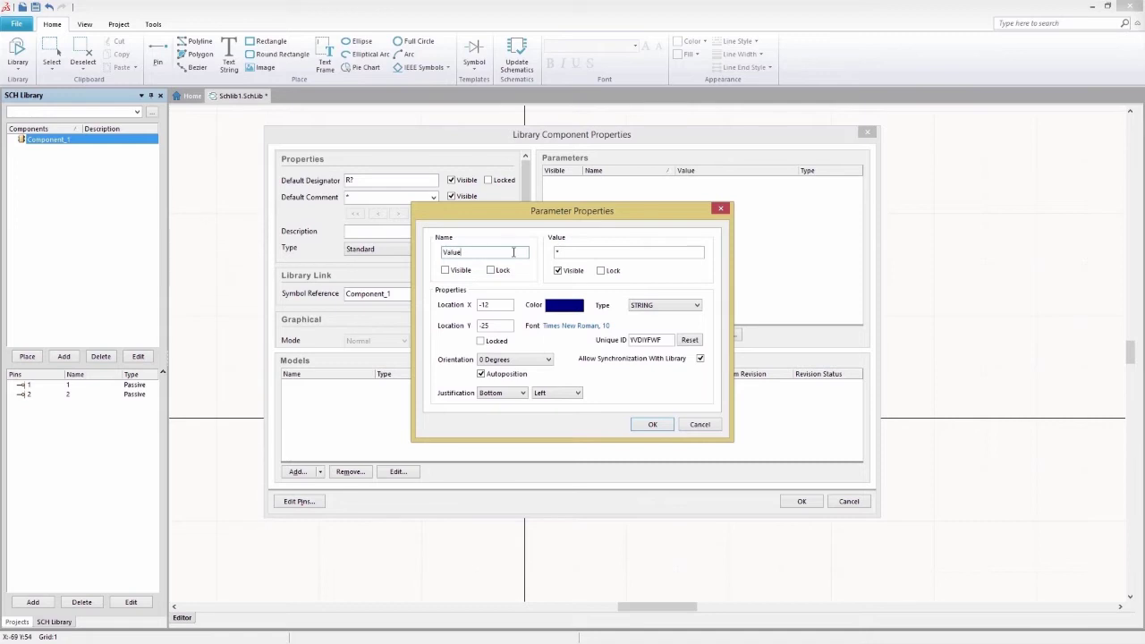
pyautogui.click(569, 253)
pyautogui.click(652, 424)
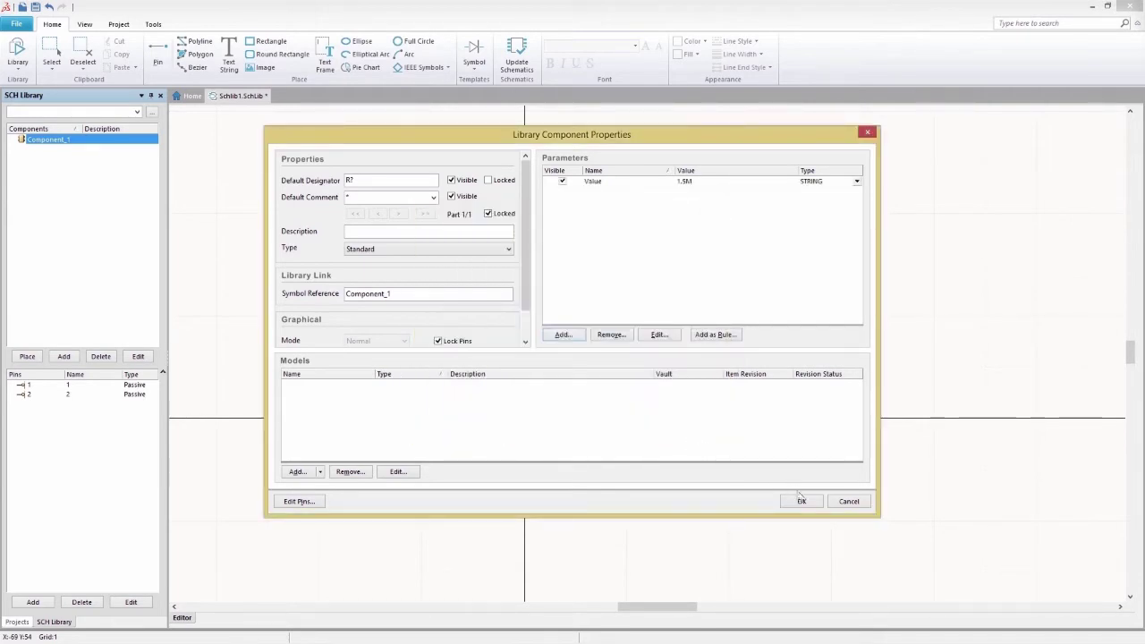
pyautogui.click(810, 506)
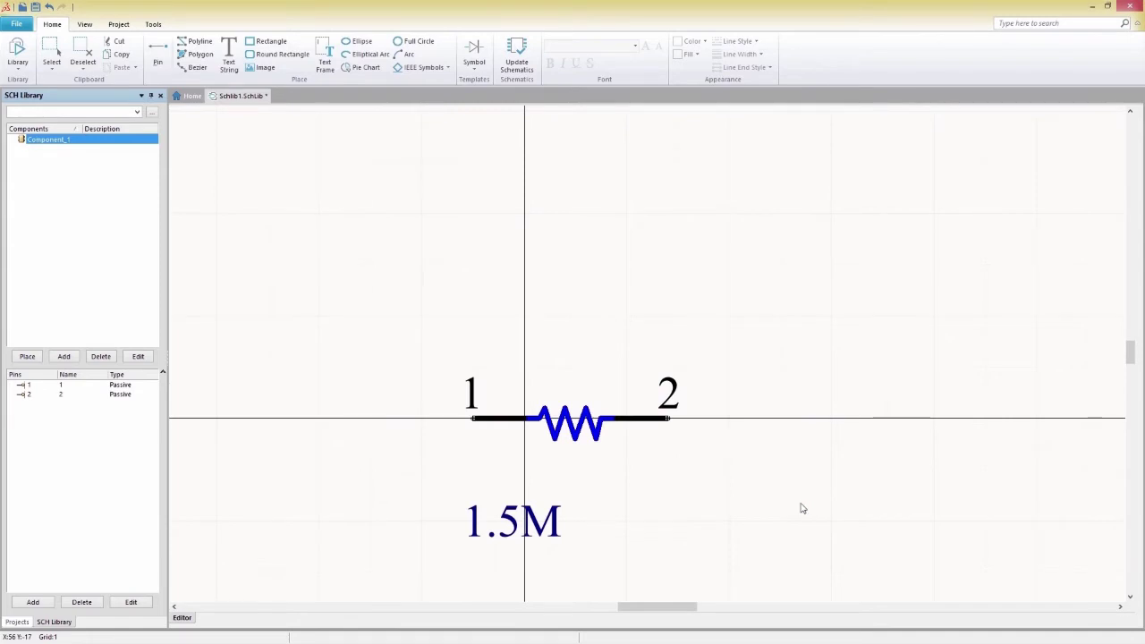
pyautogui.moveTo(520, 521); pyautogui.dragTo(528, 475)
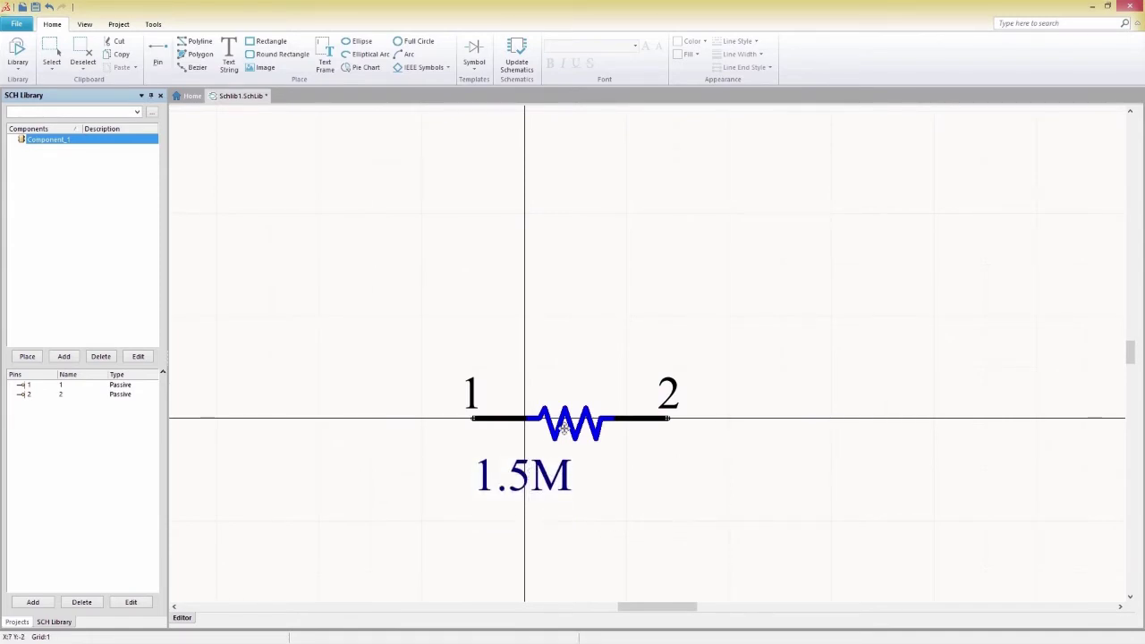
# - Search suppliers for 1.5M resistors and link the Rohm MCR006YRTF1504 Digi-Key part
pyautogui.rightClick(569, 423)
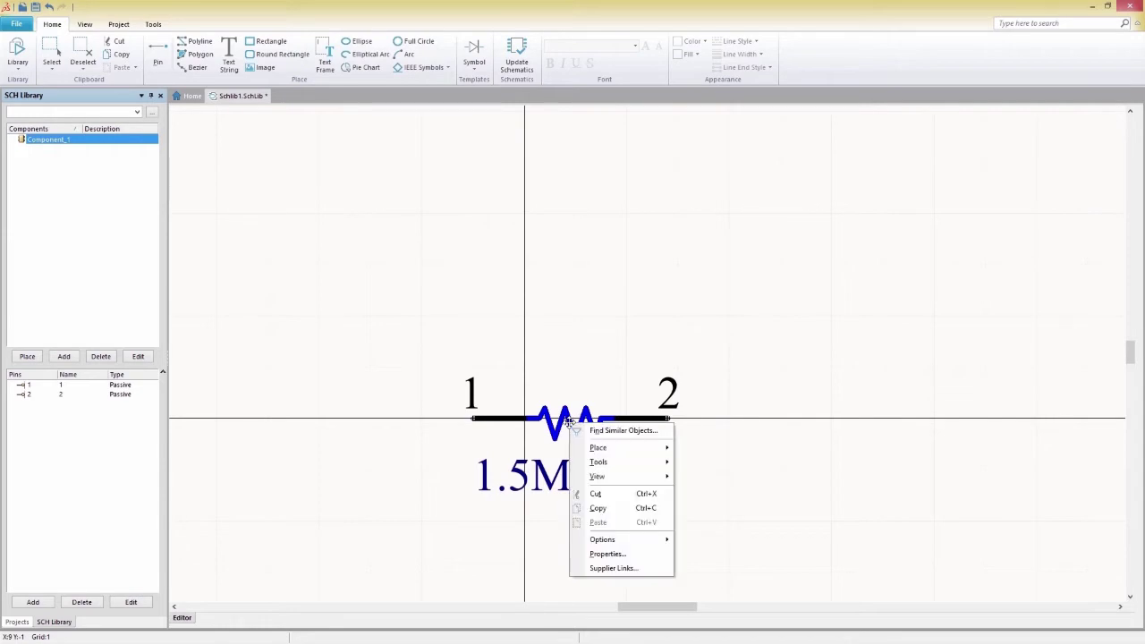
pyautogui.click(587, 568)
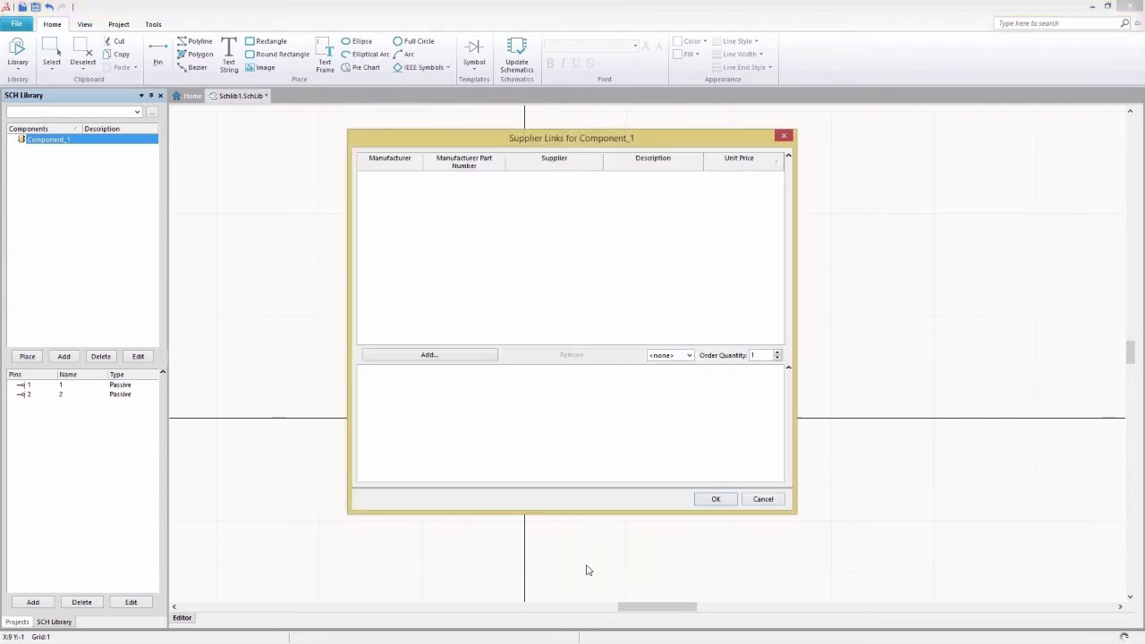
pyautogui.click(490, 357)
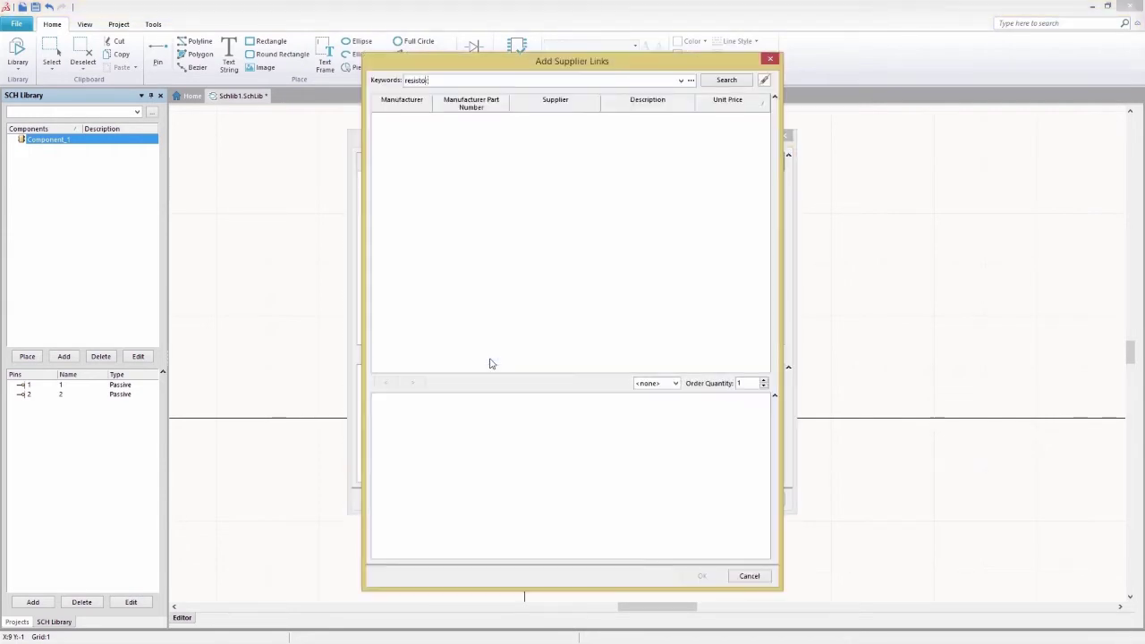
pyautogui.write('M')
pyautogui.press('Return')
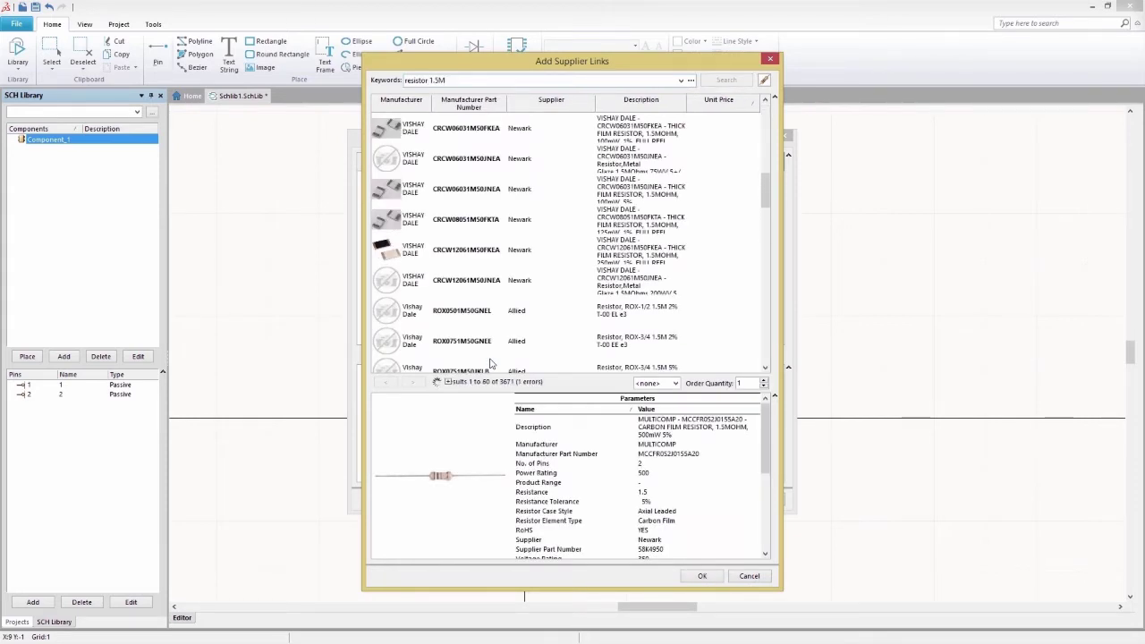
pyautogui.moveTo(765, 184); pyautogui.dragTo(771, 251)
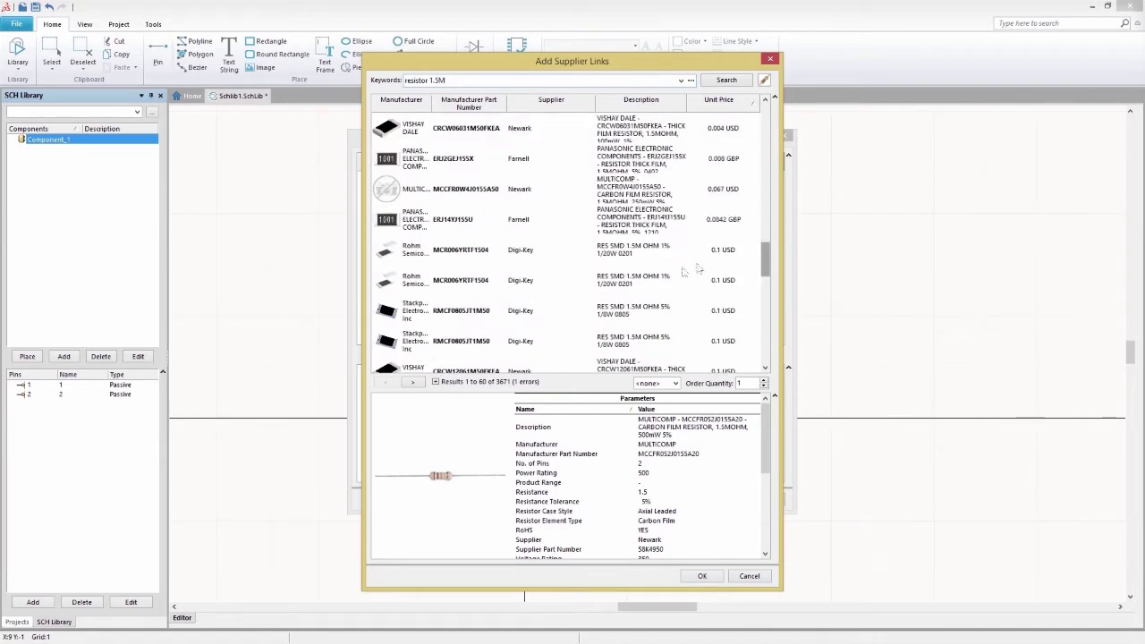
pyautogui.click(481, 280)
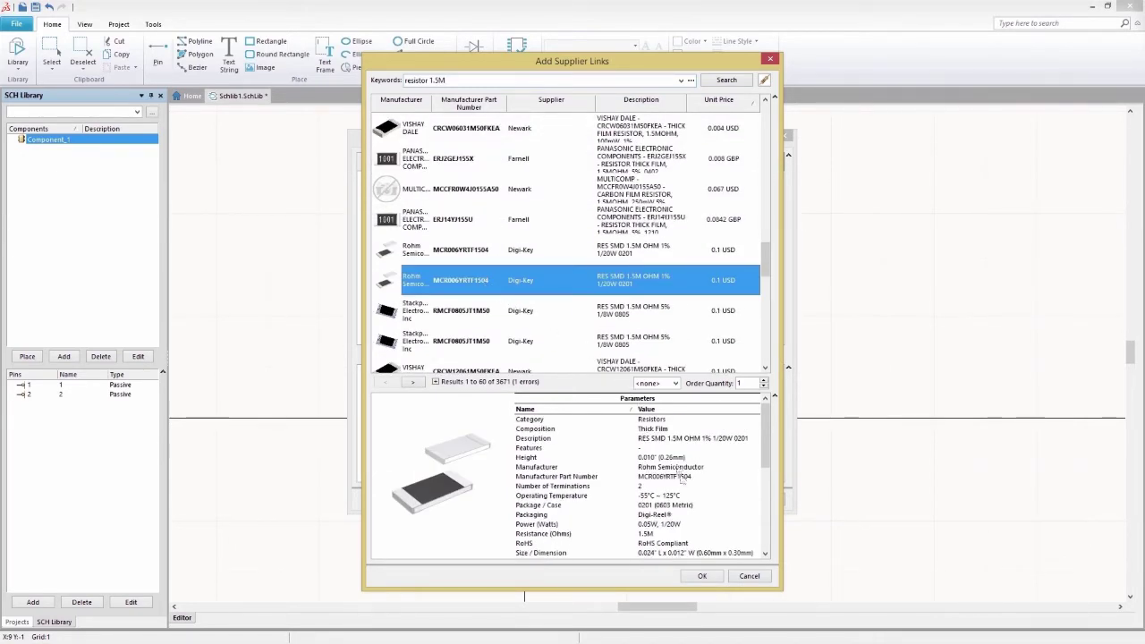
pyautogui.click(703, 577)
pyautogui.scroll(-10, 765, 417)
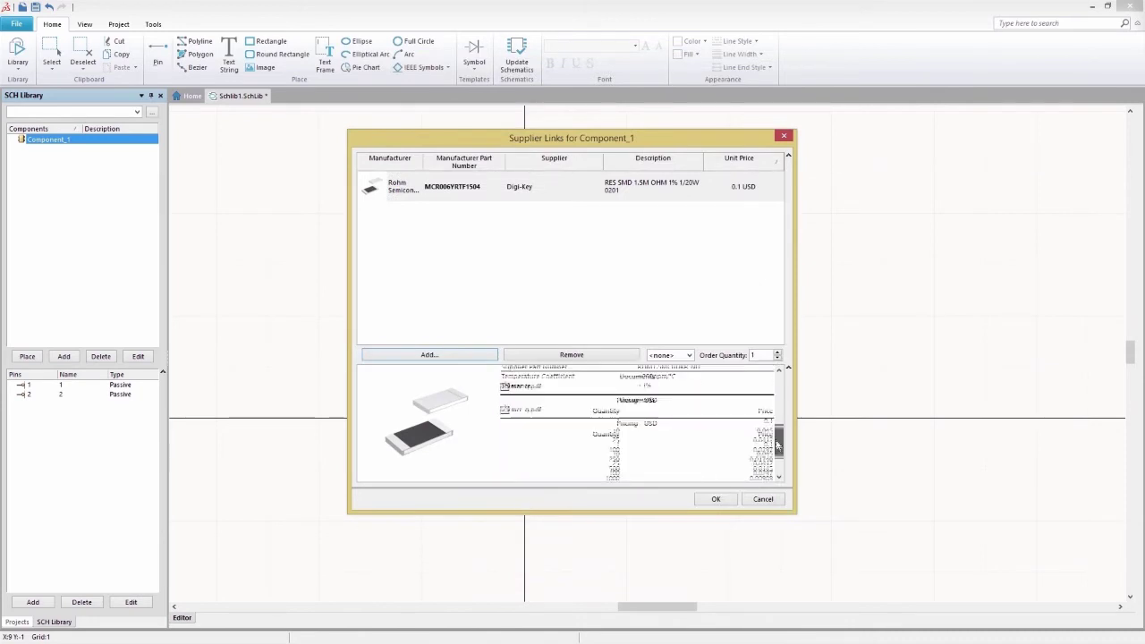
pyautogui.click(716, 499)
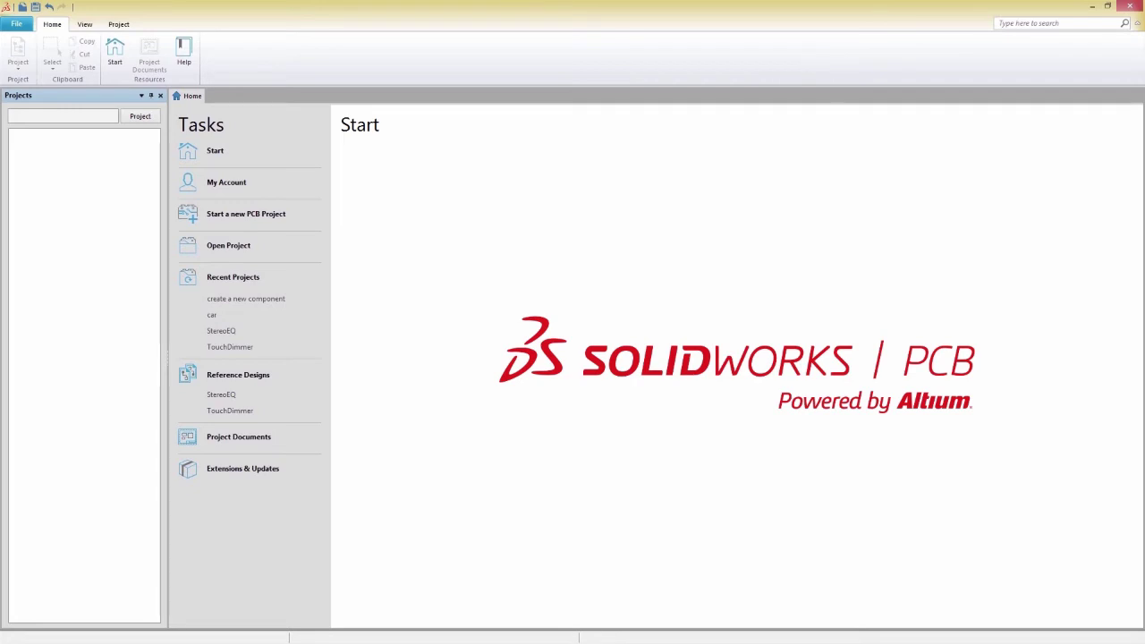
# - Create a new PCB library document, PcbLib1.PcbLib
pyautogui.click(18, 24)
pyautogui.moveTo(44, 165)
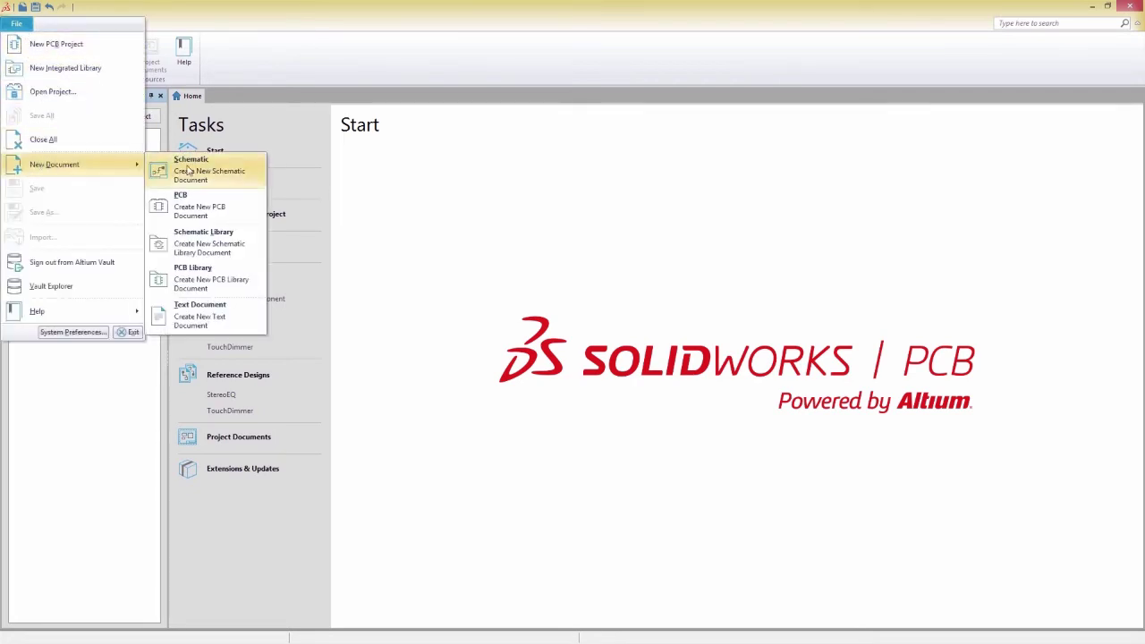
pyautogui.click(211, 280)
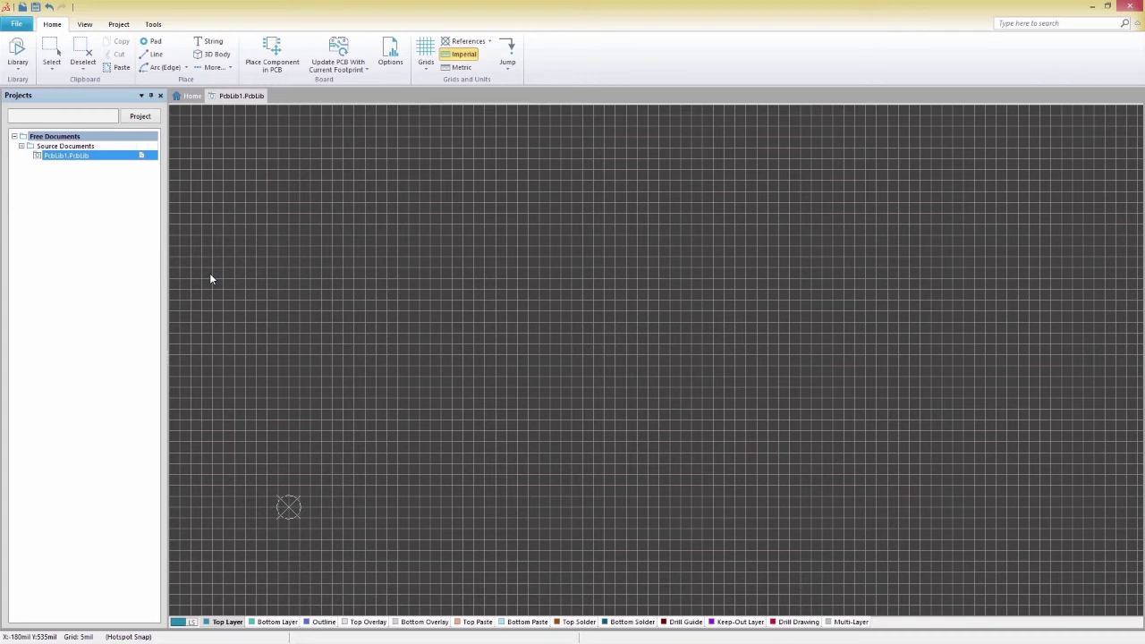
# - Switch to metric units, set a 0.95 mm grid step, and centre the origin in view
pyautogui.click(462, 68)
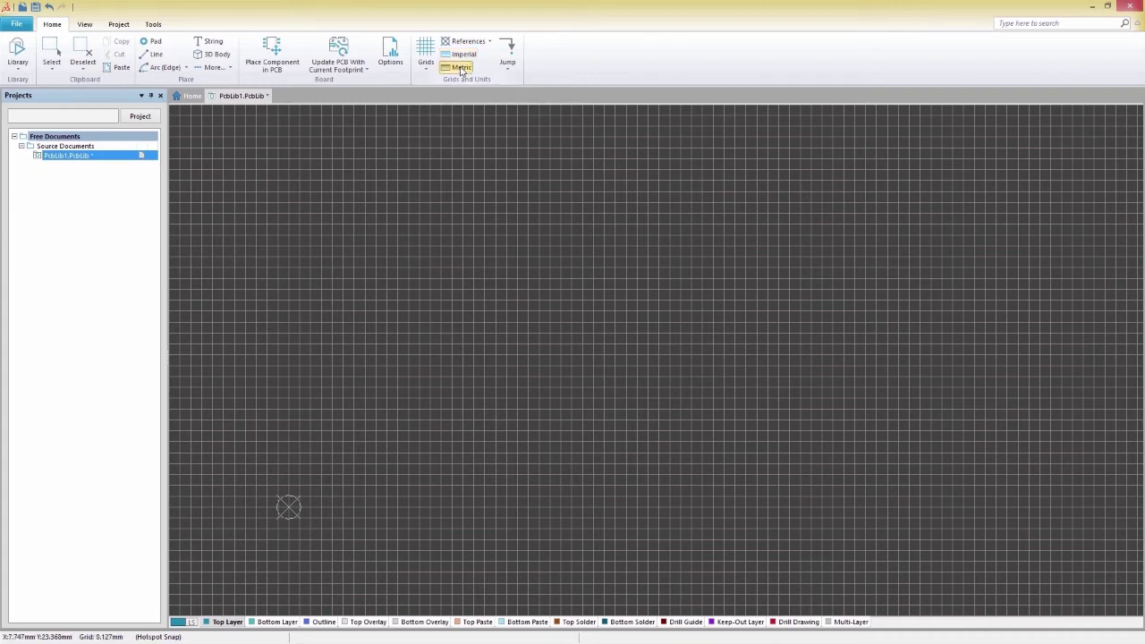
pyautogui.click(426, 56)
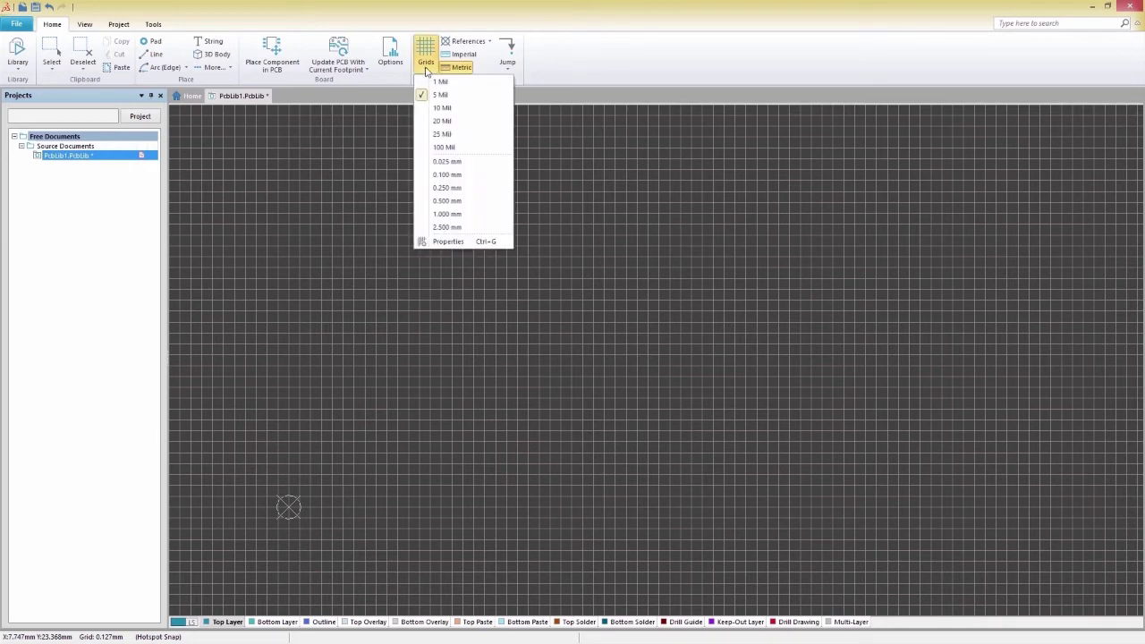
pyautogui.click(448, 242)
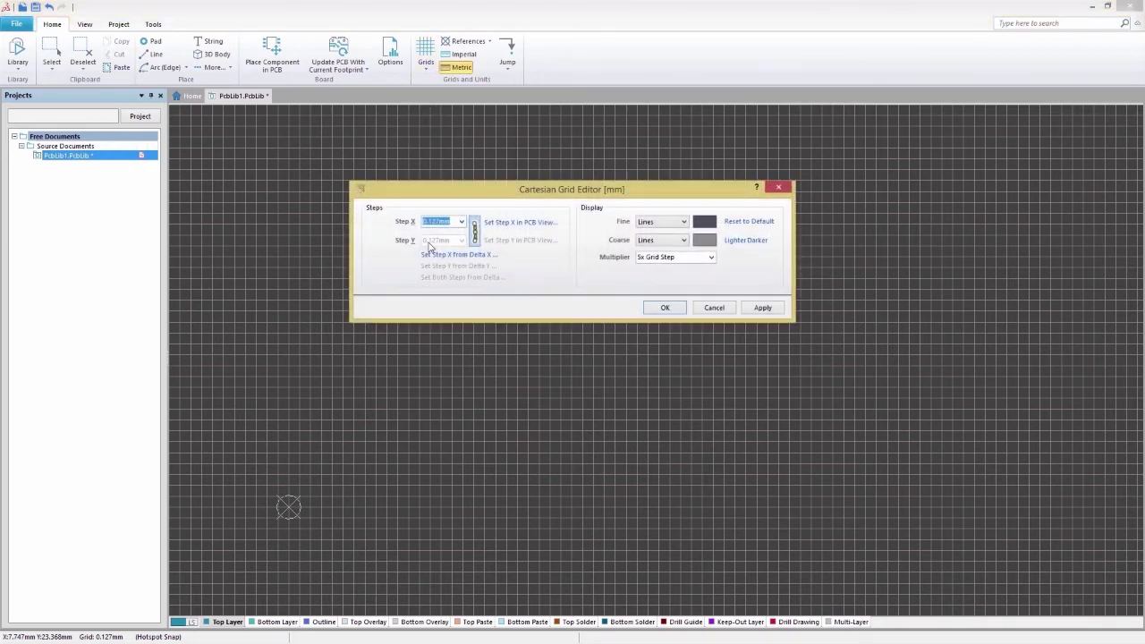
pyautogui.write('1')
pyautogui.click(665, 307)
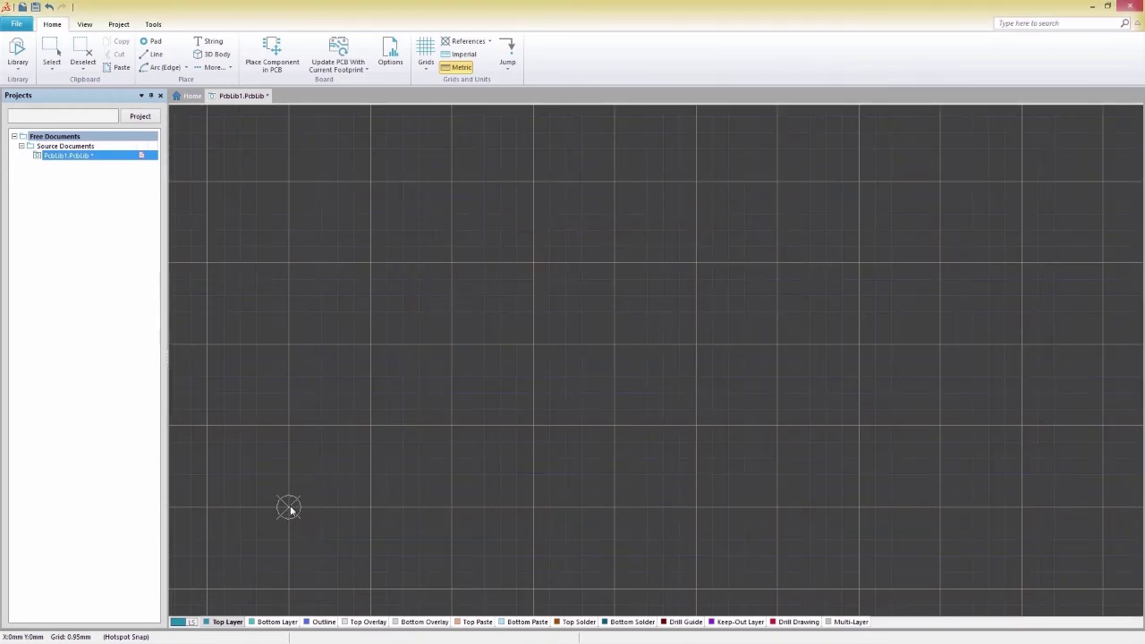
pyautogui.moveTo(313, 507); pyautogui.dragTo(557, 407, button='right')
pyautogui.keyDown('ctrl'); pyautogui.scroll(3, 547, 399); pyautogui.keyUp('ctrl')
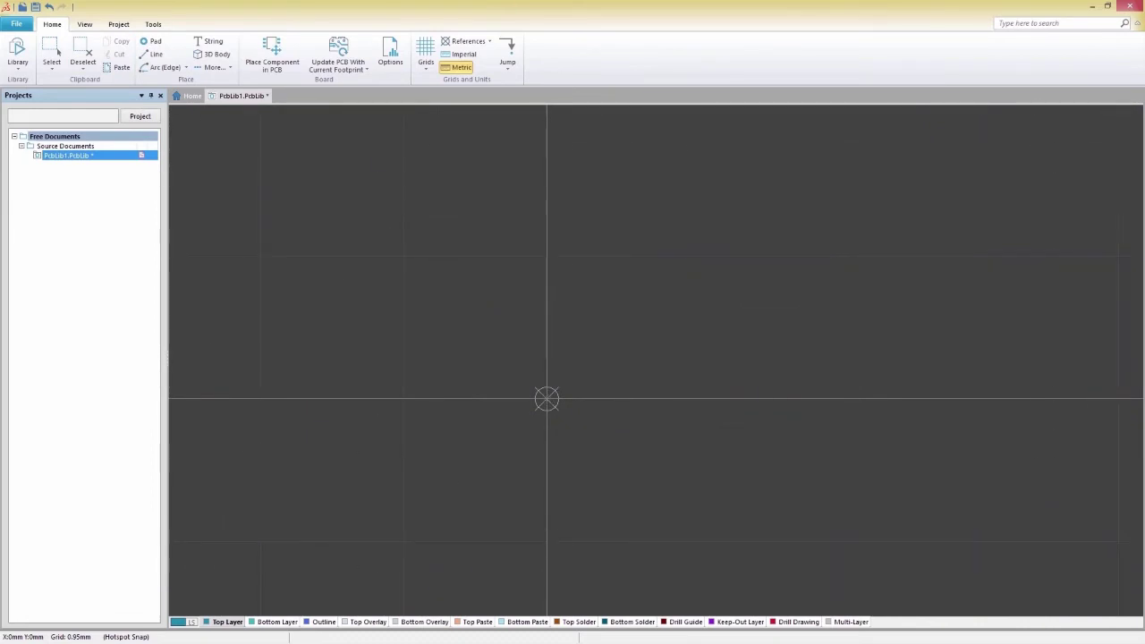
# - Configure a rectangular Top Layer pad sized 0.7 × 1.3 mm
pyautogui.click(152, 41)
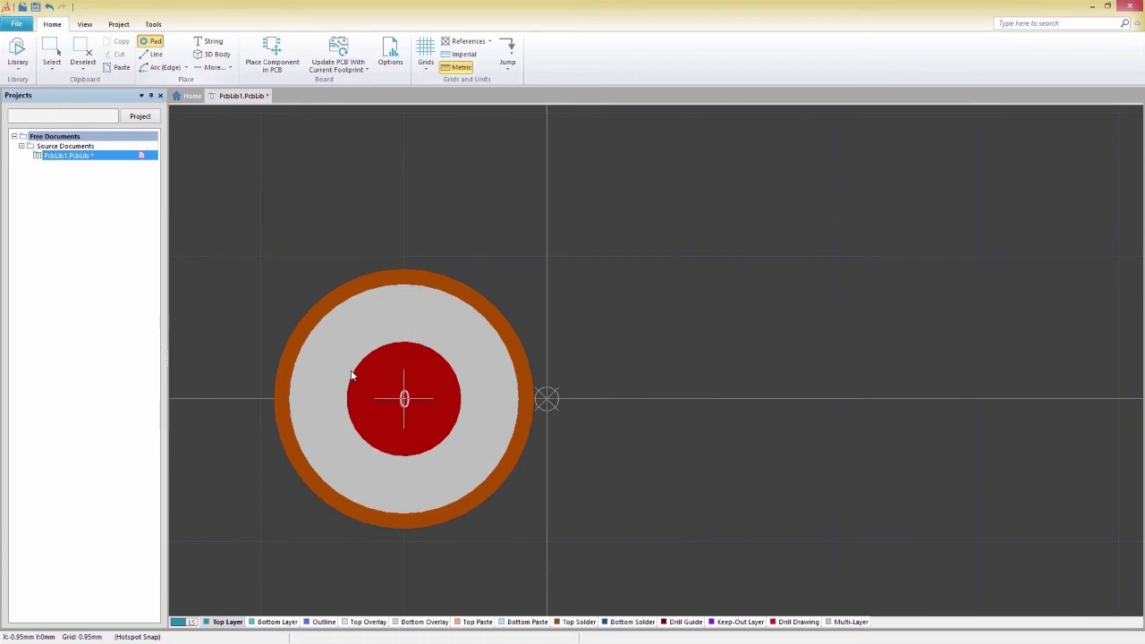
pyautogui.press('Tab')
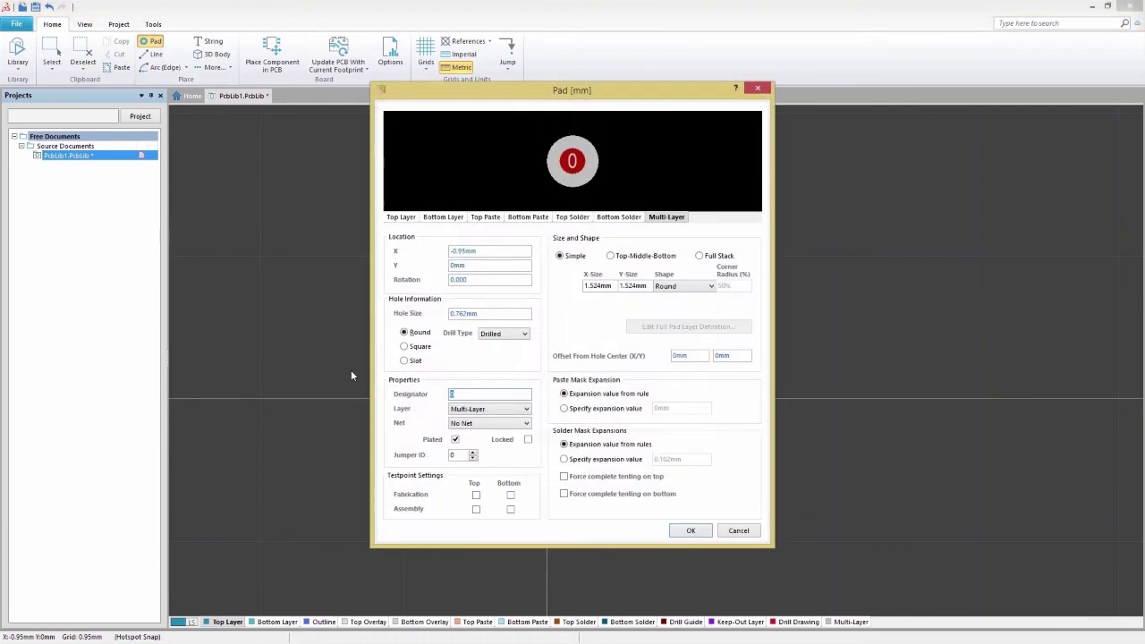
pyautogui.click(488, 409)
pyautogui.click(465, 421)
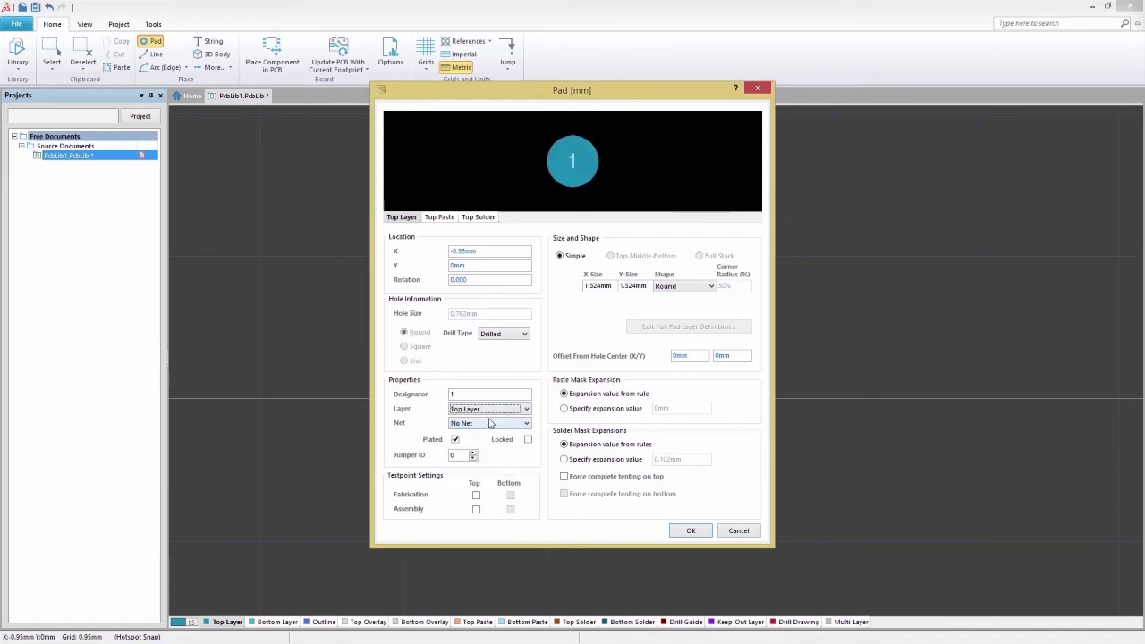
pyautogui.doubleClick(599, 286)
pyautogui.write('.7')
pyautogui.doubleClick(633, 285)
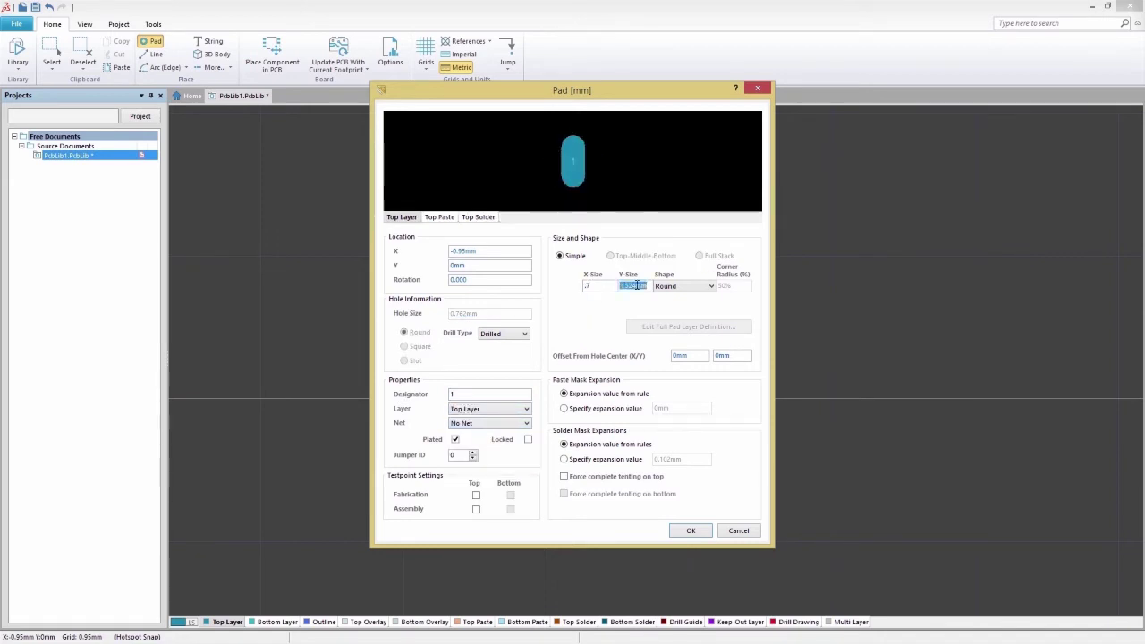
pyautogui.write('1.3')
pyautogui.click(649, 285)
pyautogui.click(689, 305)
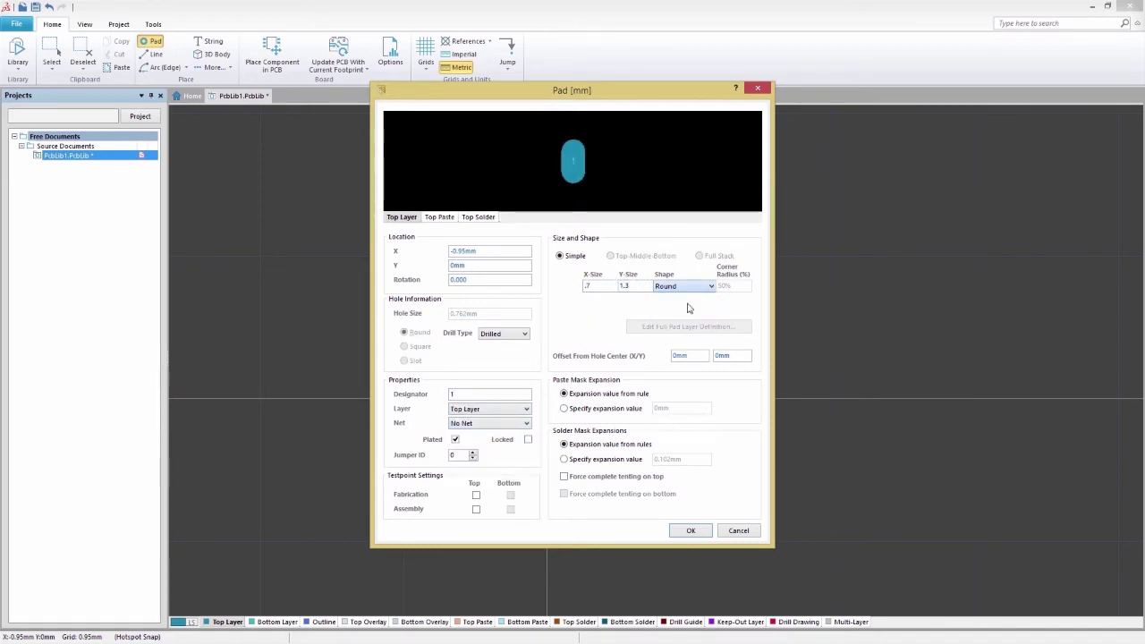
pyautogui.click(691, 531)
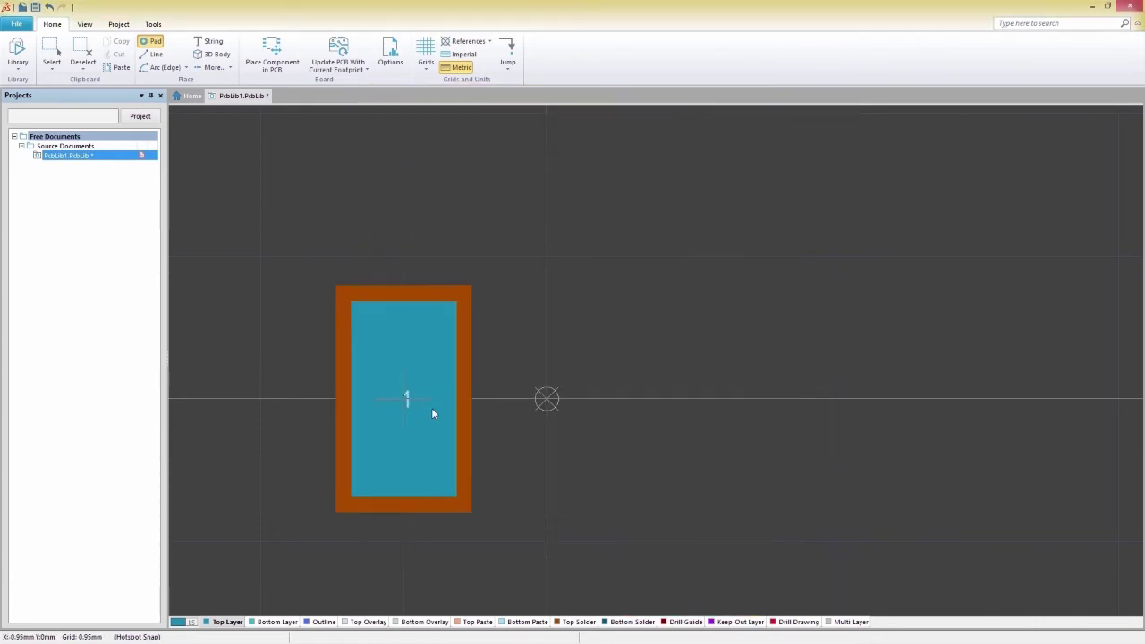
# - Place pads 1 and 2 on the left and right of the origin
pyautogui.click(433, 410)
pyautogui.click(640, 396)
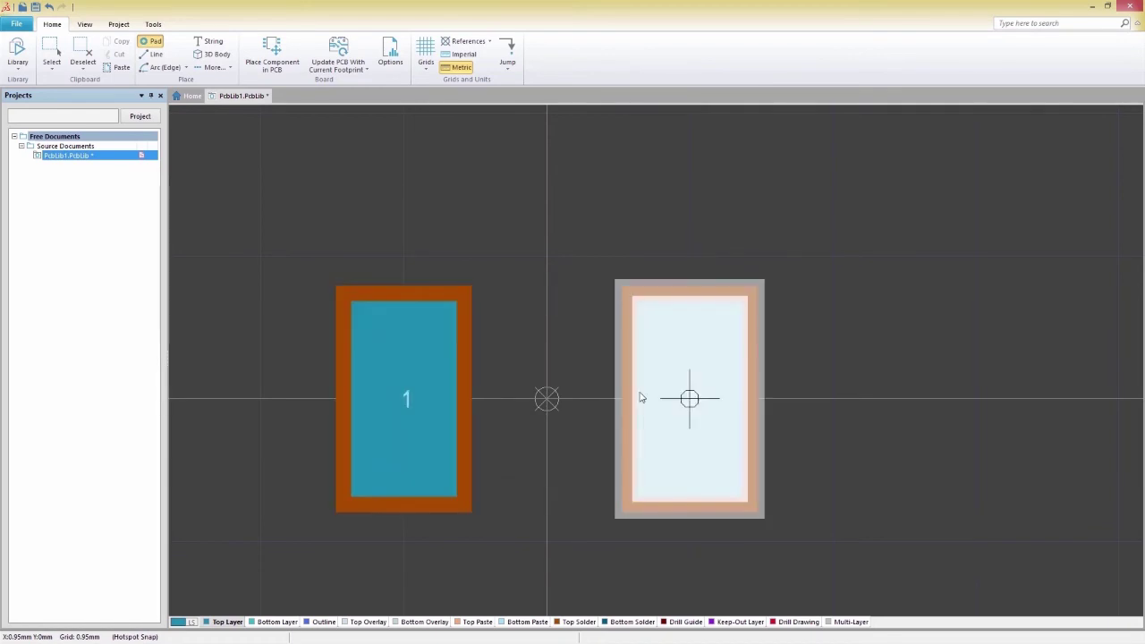
pyautogui.press('Escape')
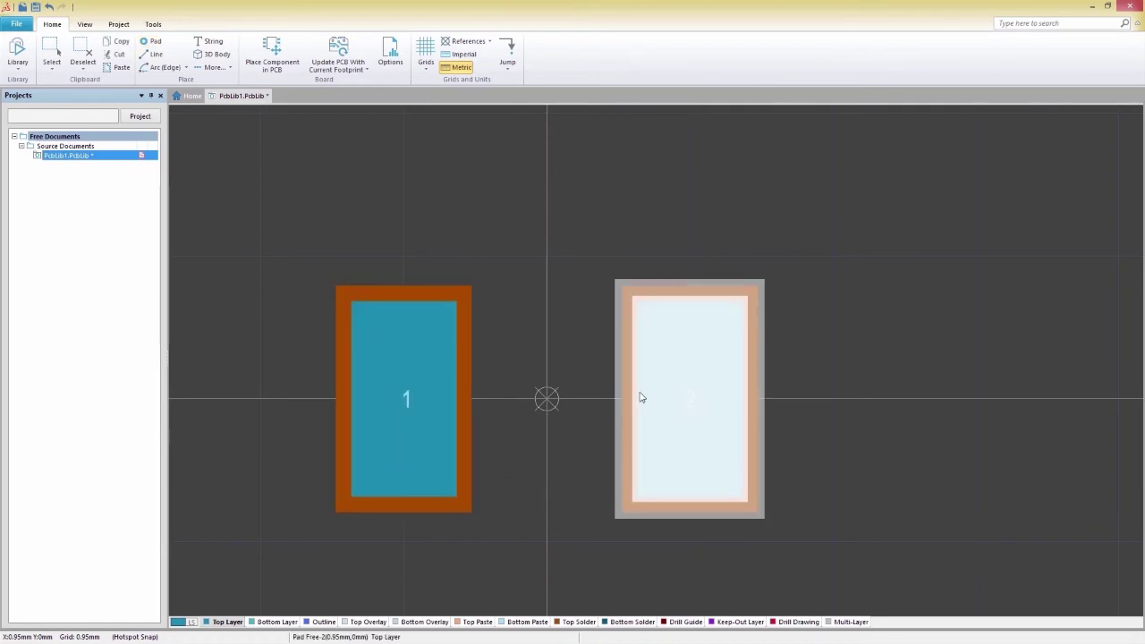
pyautogui.click(576, 222)
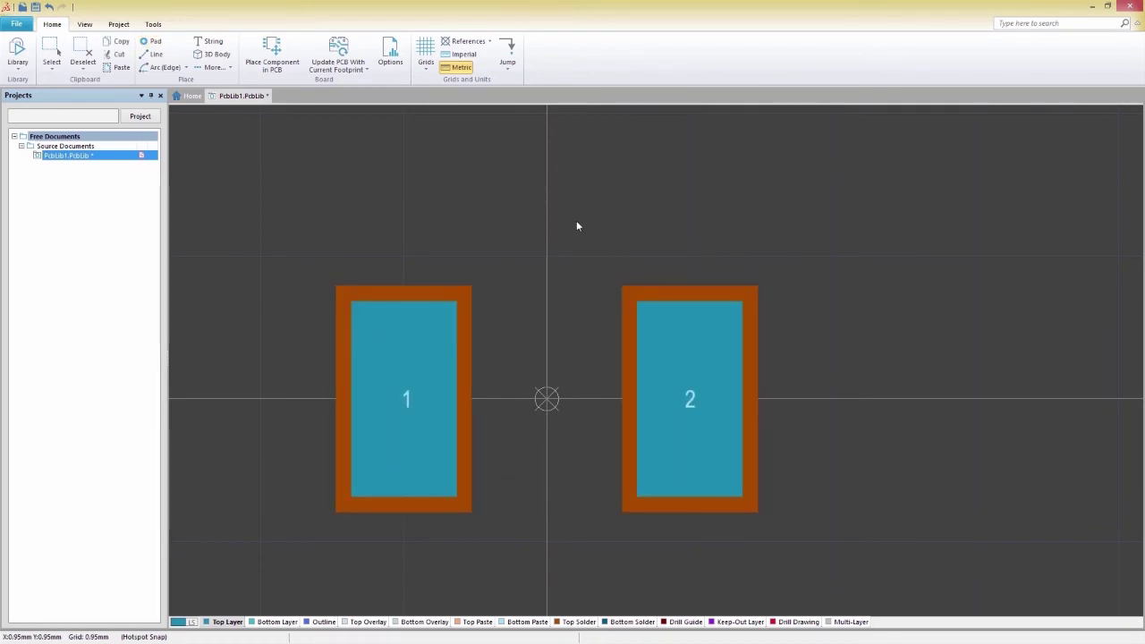
pyautogui.click(152, 53)
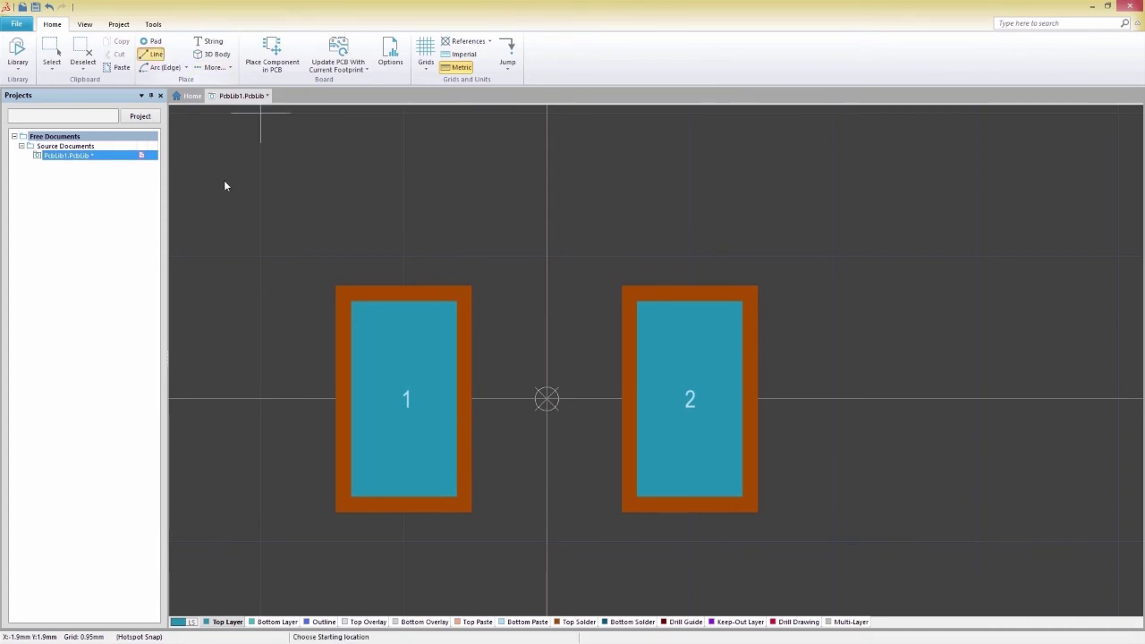
# - Draw a closed four-corner top-overlay rectangle framing both pads
pyautogui.click(261, 255)
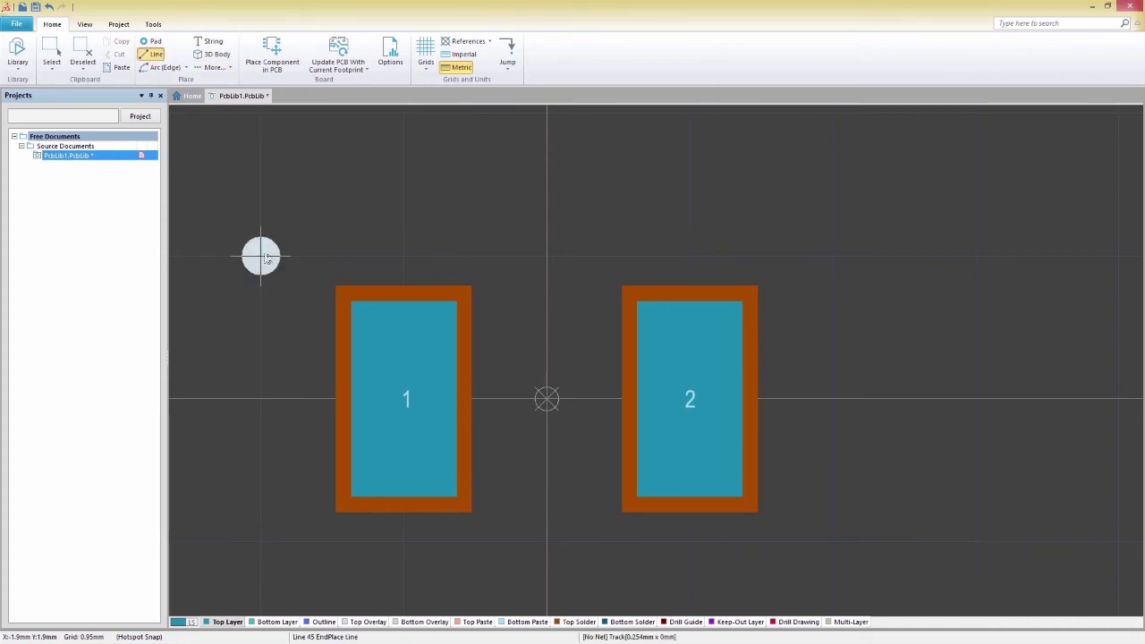
pyautogui.click(832, 541)
pyautogui.click(260, 540)
pyautogui.click(261, 256)
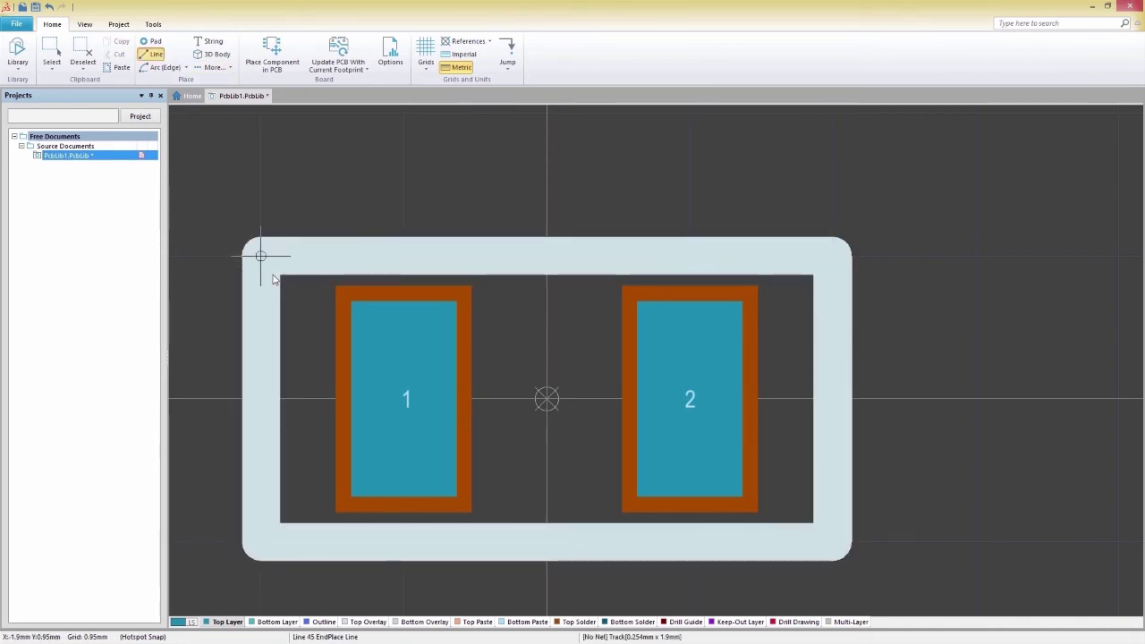
pyautogui.rightClick(270, 279)
pyautogui.rightClick(271, 280)
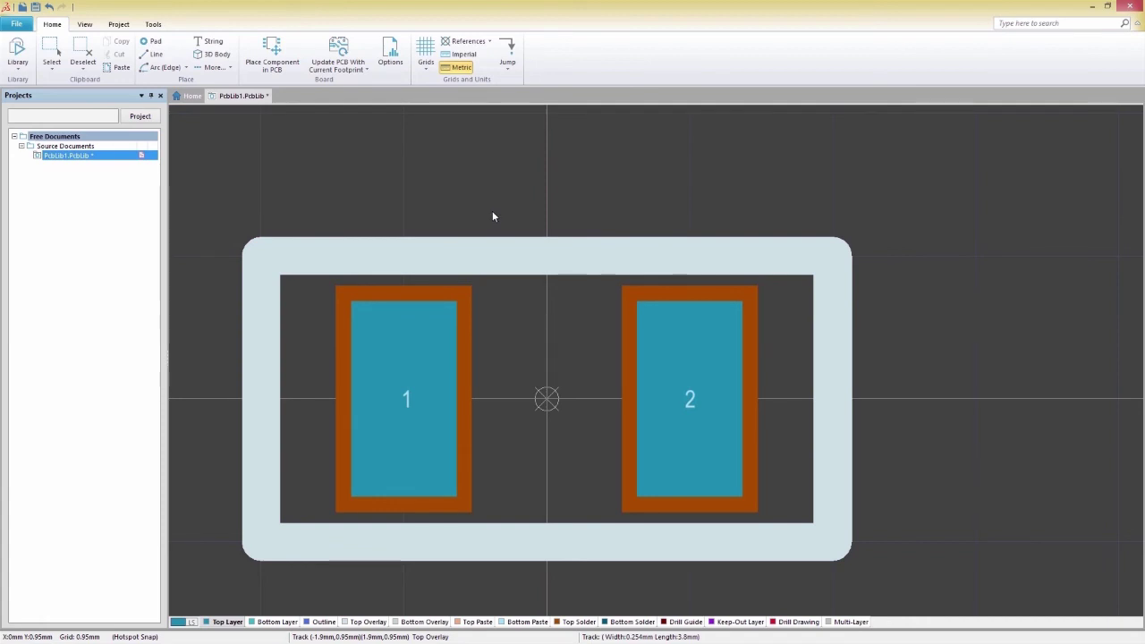
pyautogui.click(213, 55)
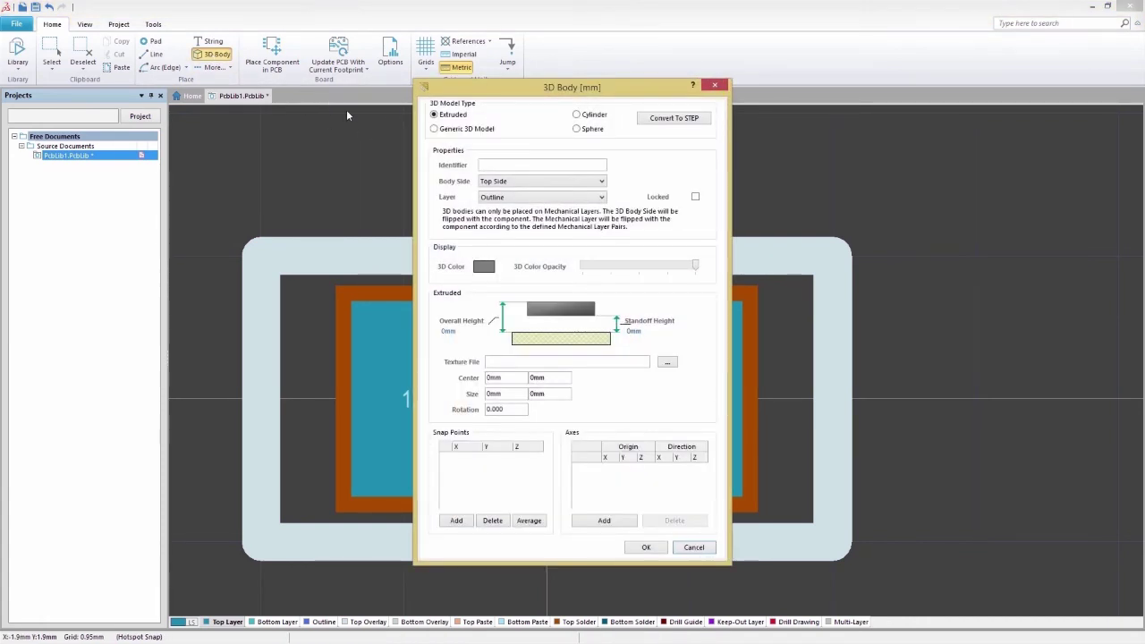
# - Embed 0805 SMD Resistor.STEP as a generic 3D body and place it over the pads
pyautogui.click(474, 130)
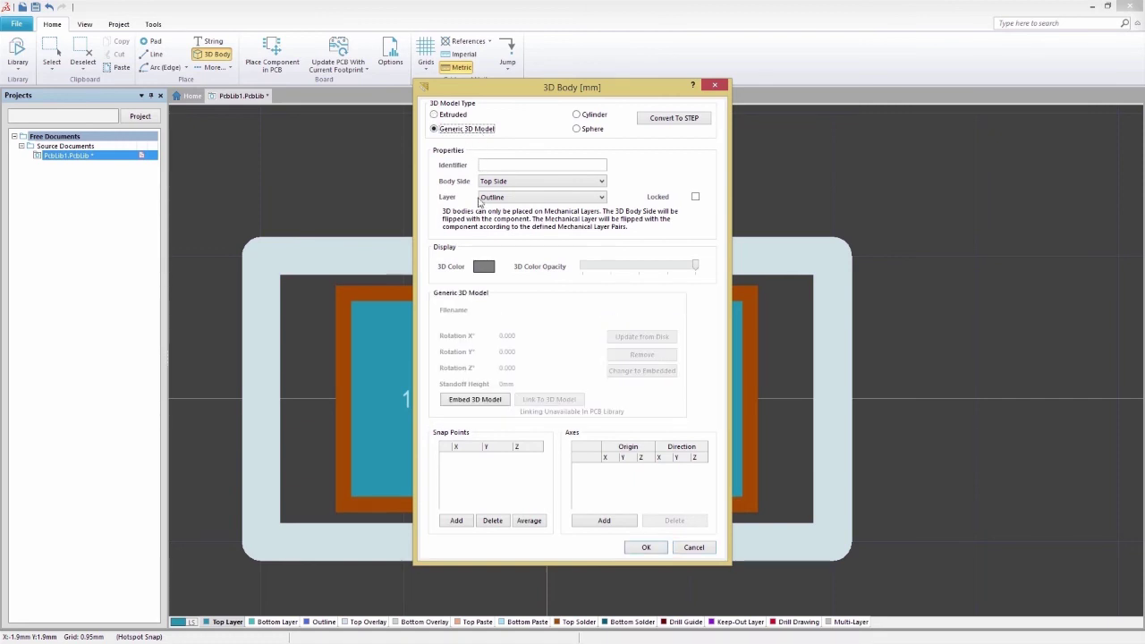
pyautogui.click(474, 399)
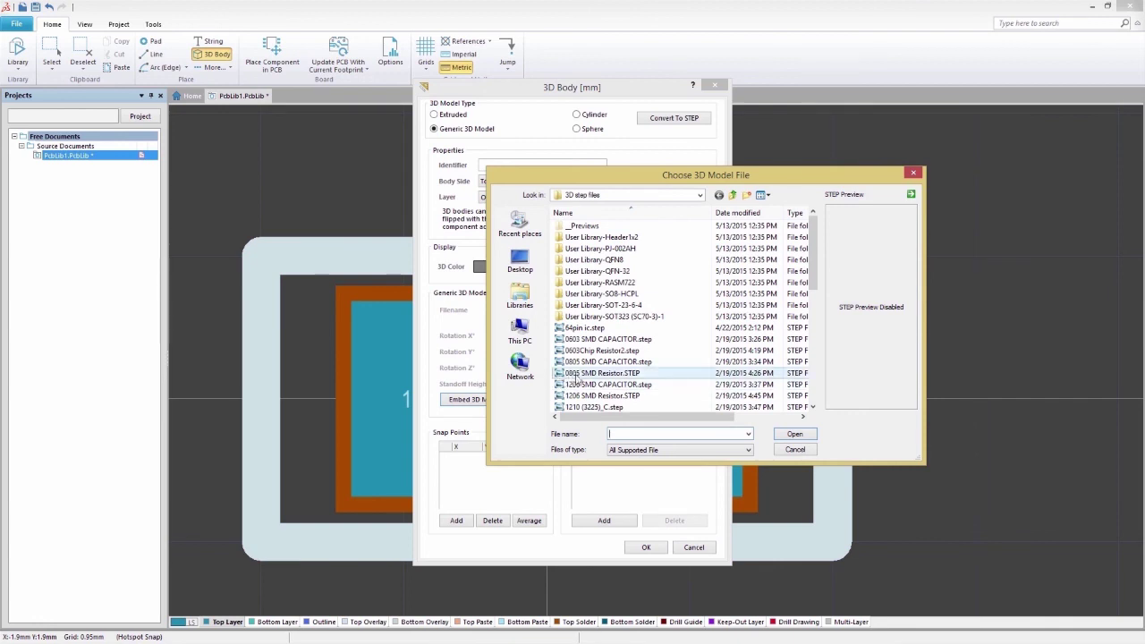
pyautogui.click(595, 373)
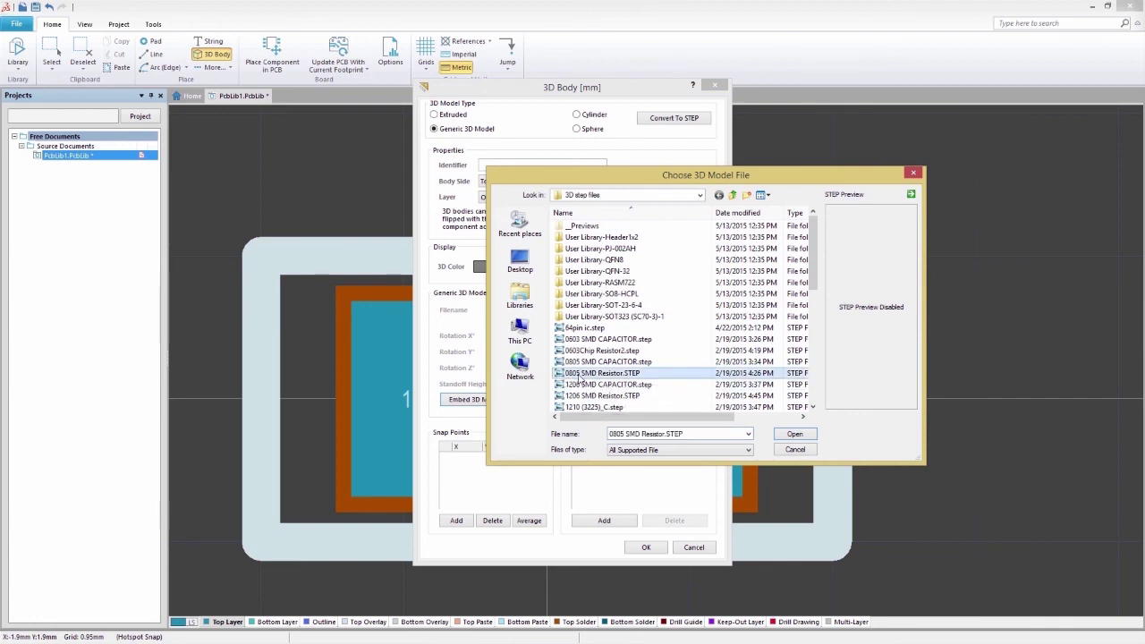
pyautogui.click(795, 434)
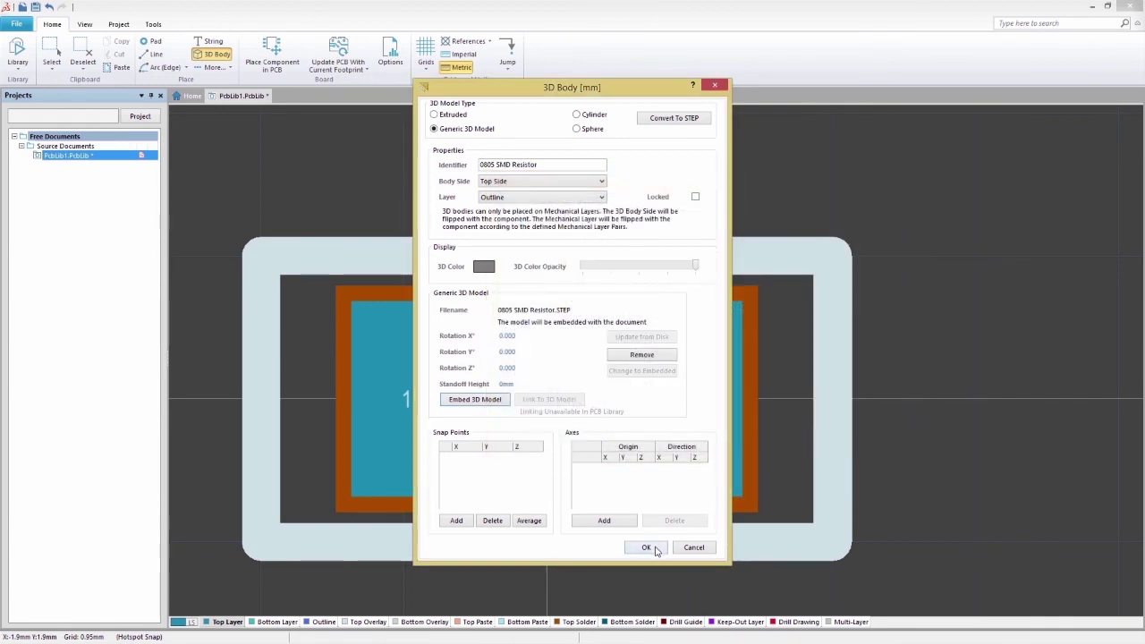
pyautogui.click(646, 548)
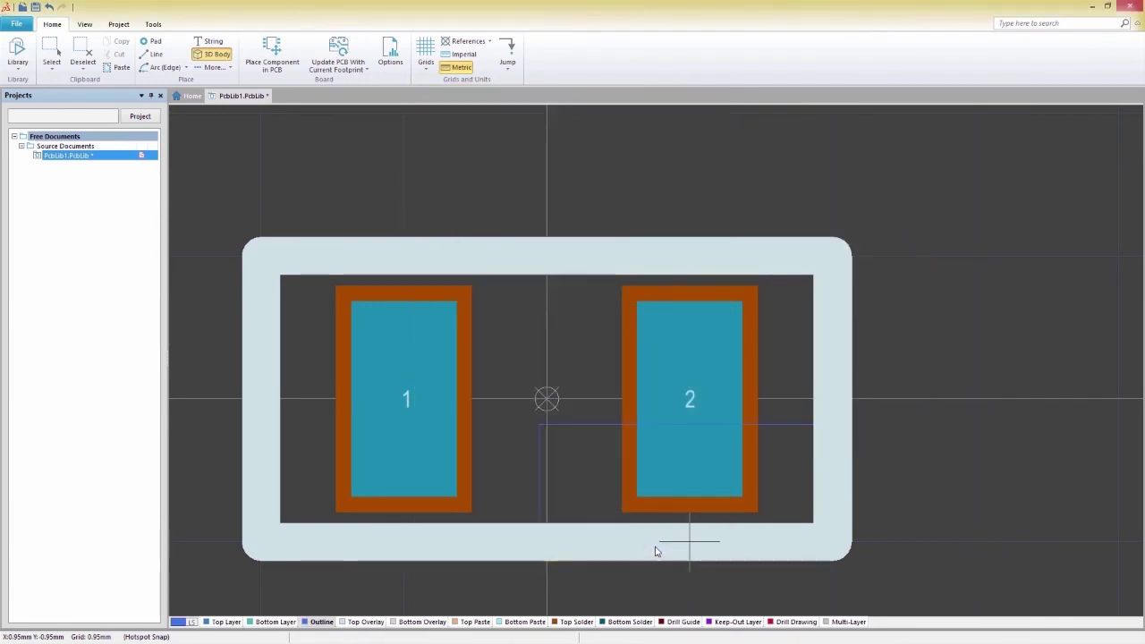
pyautogui.click(524, 420)
pyautogui.click(682, 546)
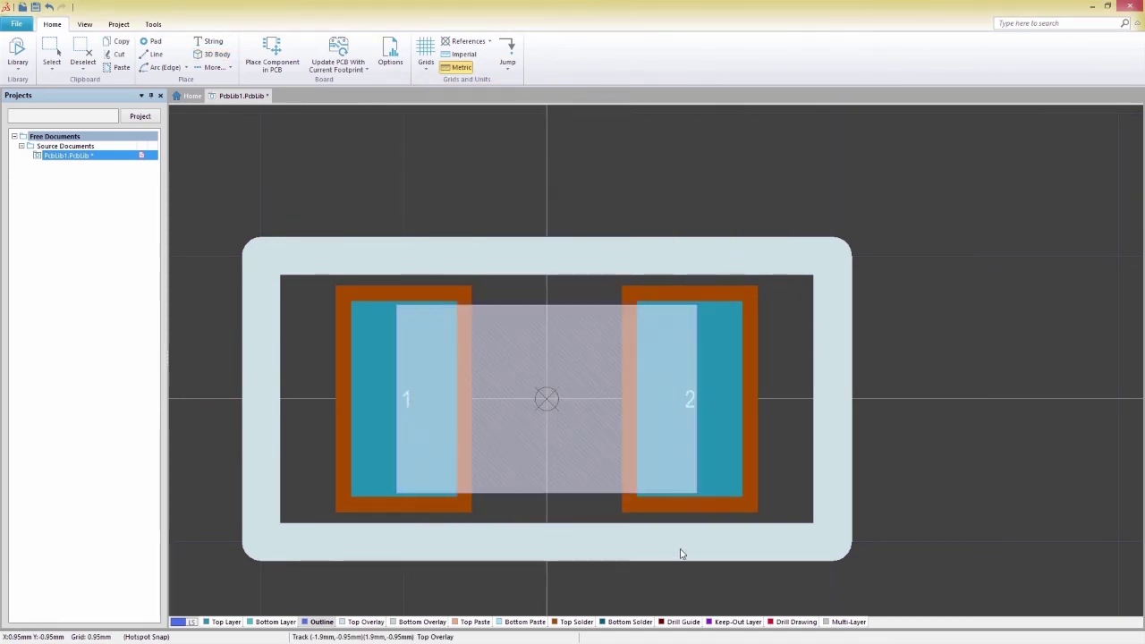
pyautogui.click(677, 580)
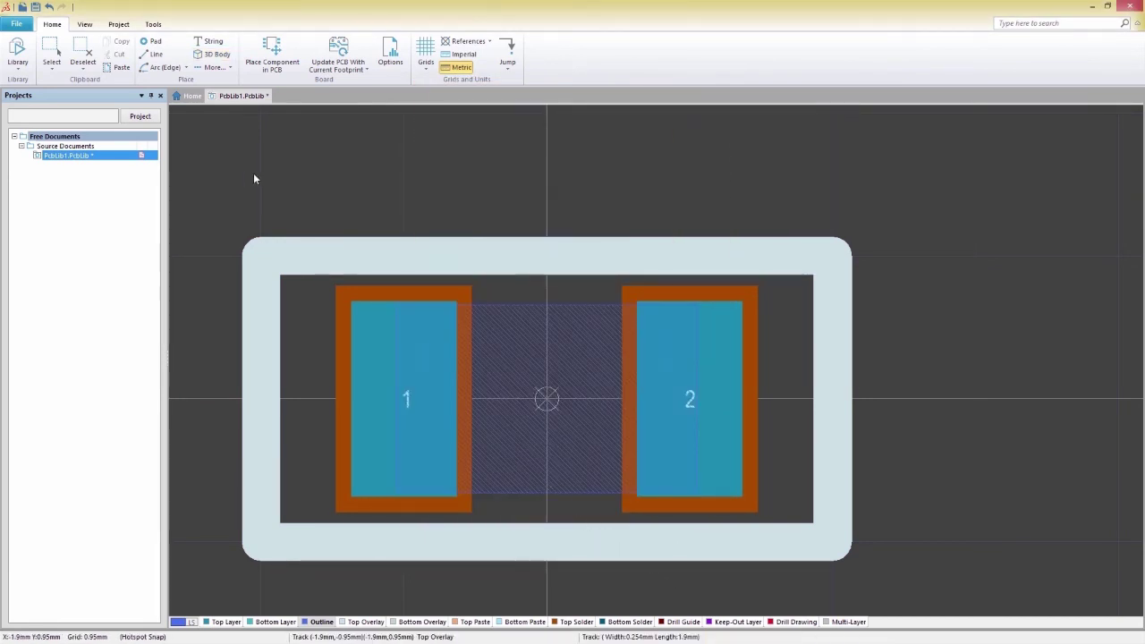
pyautogui.click(84, 24)
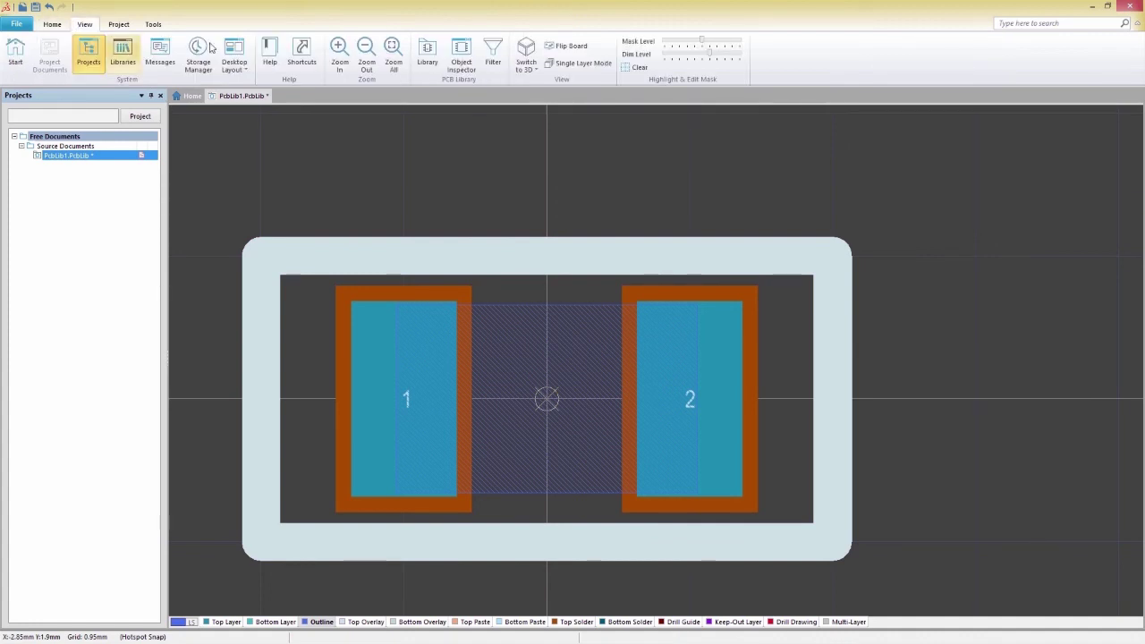
# - Switch to 3D and orbit to a tilted perspective of the resistor on its pads
pyautogui.click(527, 55)
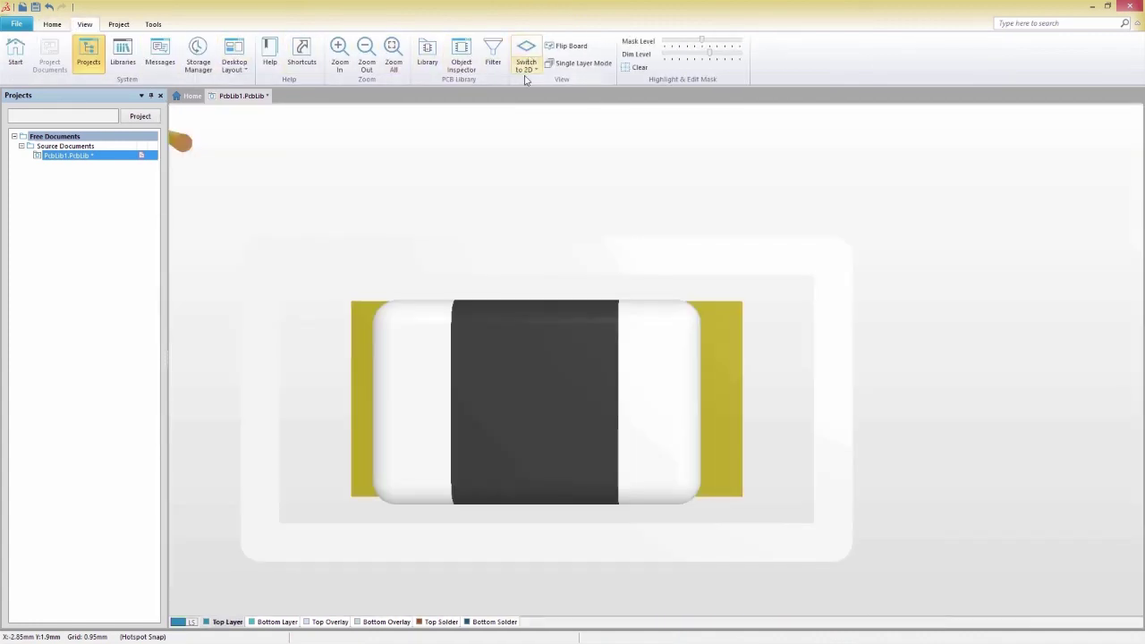
pyautogui.moveTo(515, 447); pyautogui.dragTo(603, 376, button='right')
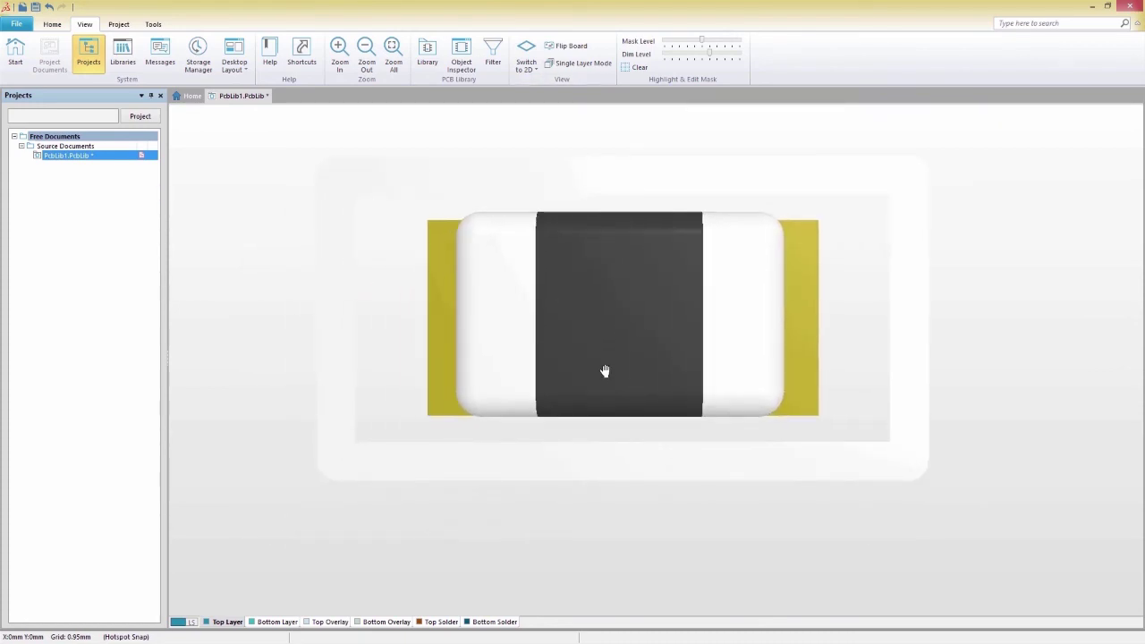
pyautogui.keyDown('ctrl'); pyautogui.scroll(-3, 597, 369); pyautogui.keyUp('ctrl')
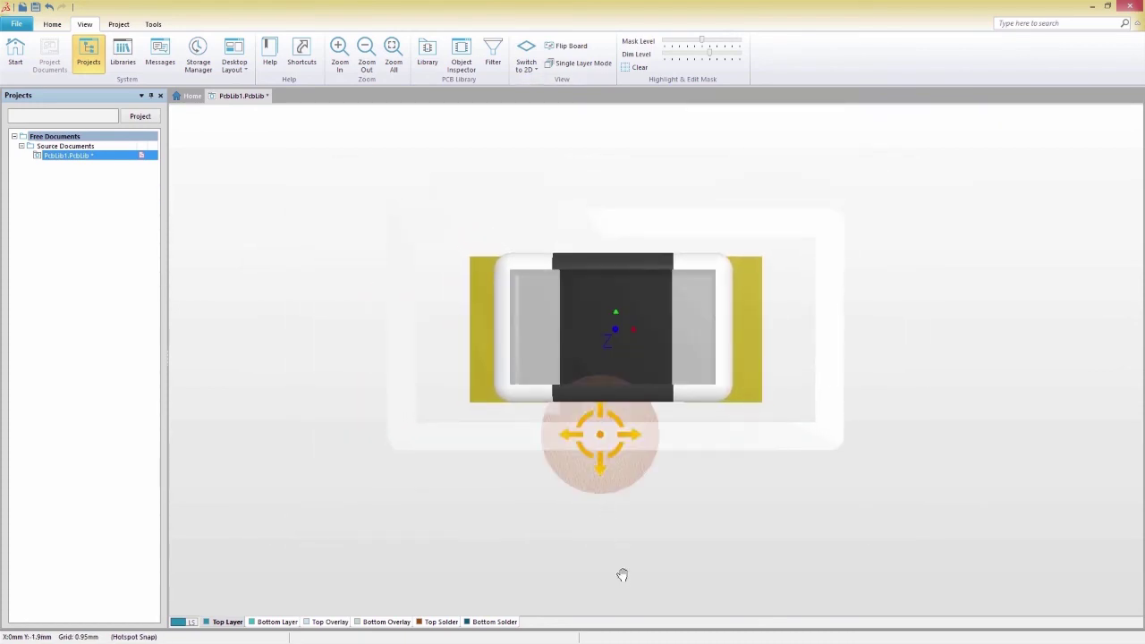
pyautogui.keyDown('shift'); pyautogui.moveTo(621, 572); pyautogui.dragTo(660, 268, button='right'); pyautogui.keyUp('shift')
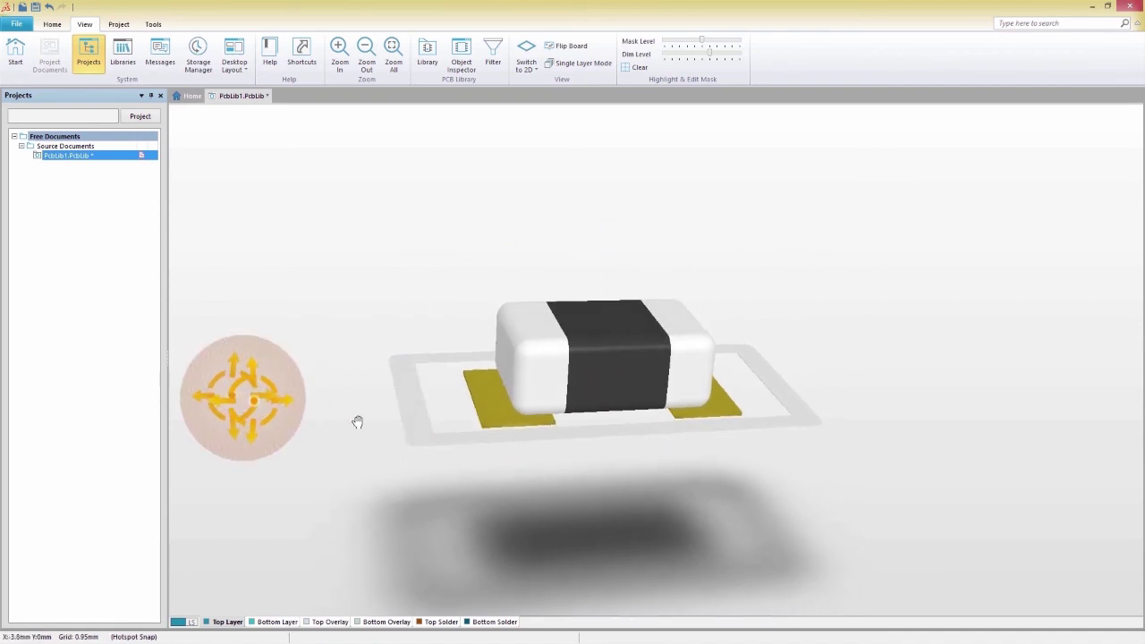